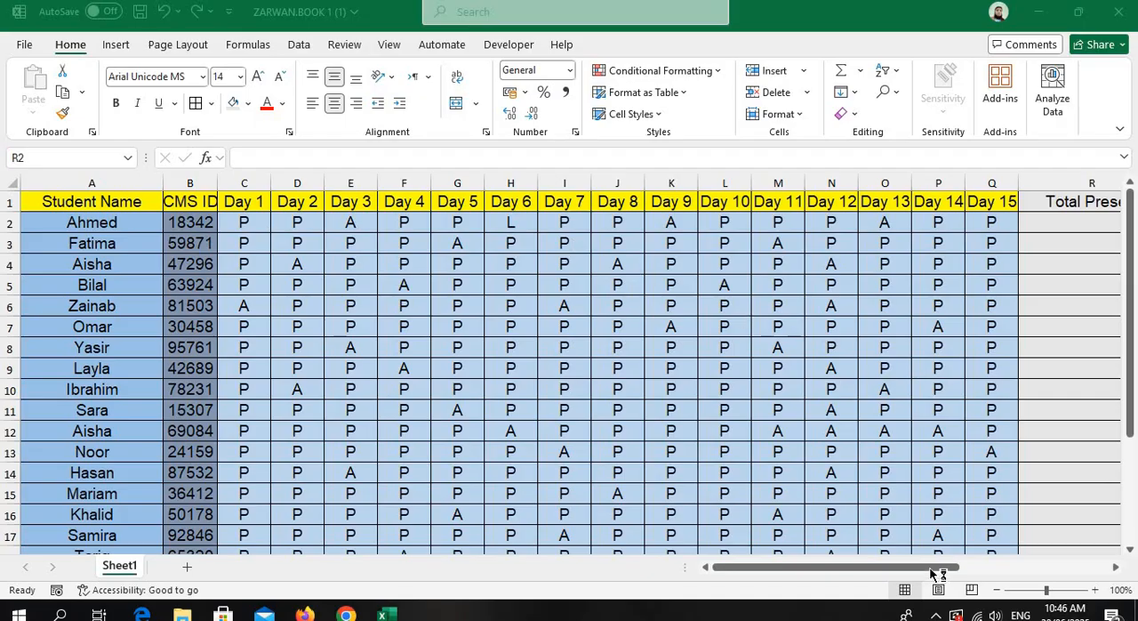
Enter the formula =COUNTIF(C2:Q2,"P") in R2, the first cell under Total Present.
mouse_move(943, 568)
mouse_down()
mouse_move(1031, 570)
mouse_move(1062, 556)
mouse_move(1109, 565)
mouse_up()
click(488, 246)
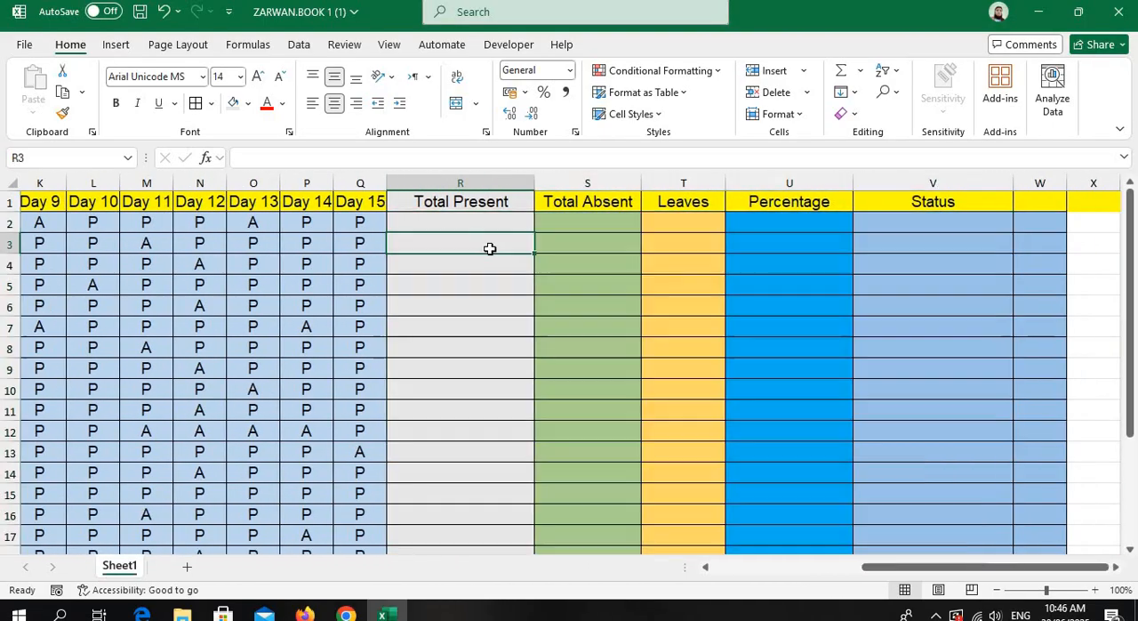
click(499, 219)
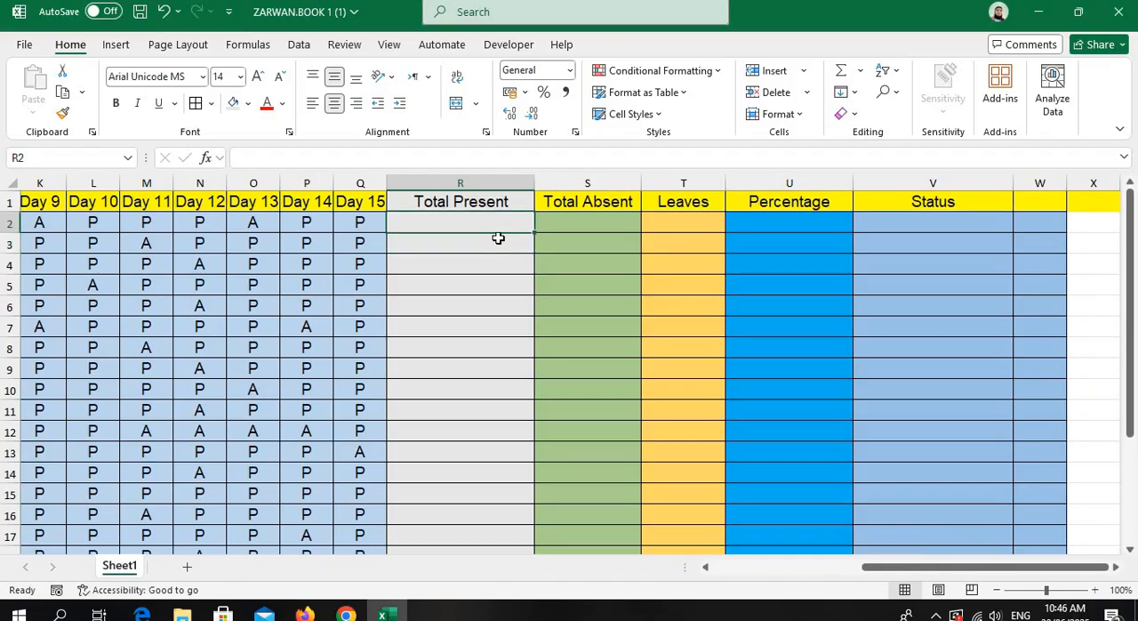
ctrl+scroll(498, 237, up, 5)
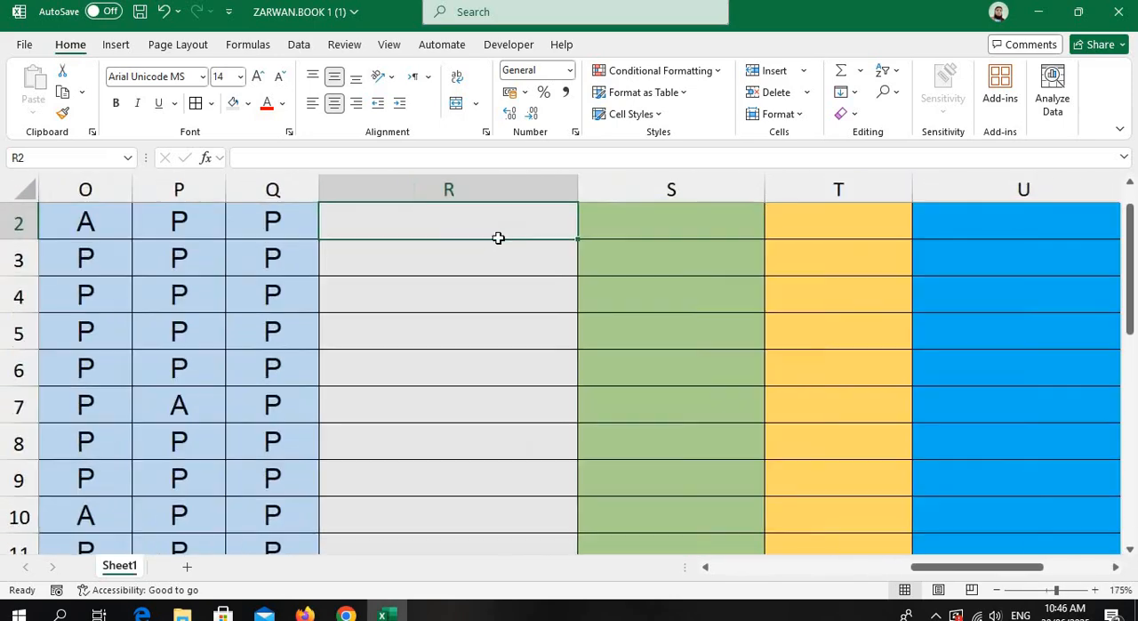
ctrl+scroll(498, 238, up, 1)
click(487, 355)
scroll(486, 355, up, 1)
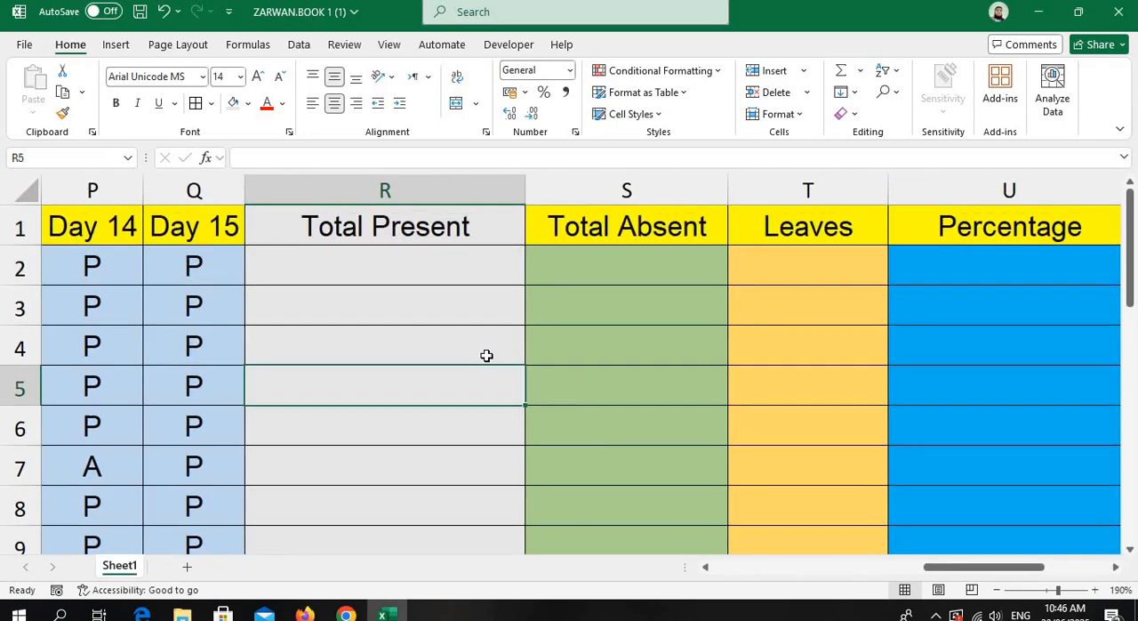
click(431, 272)
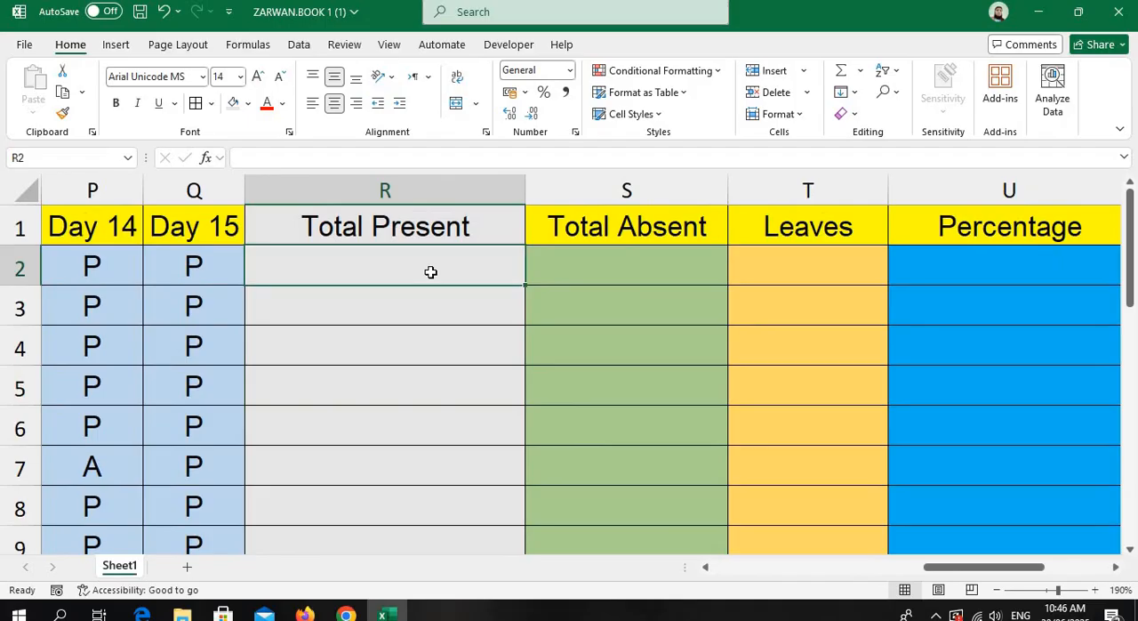
text(=cou)
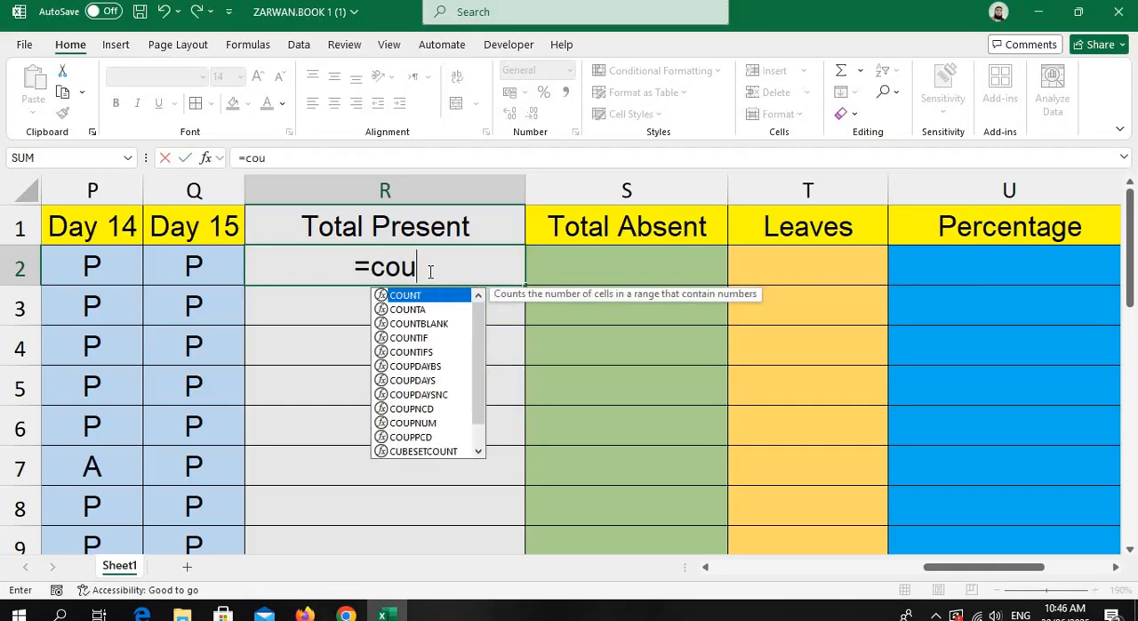
text(ntif)
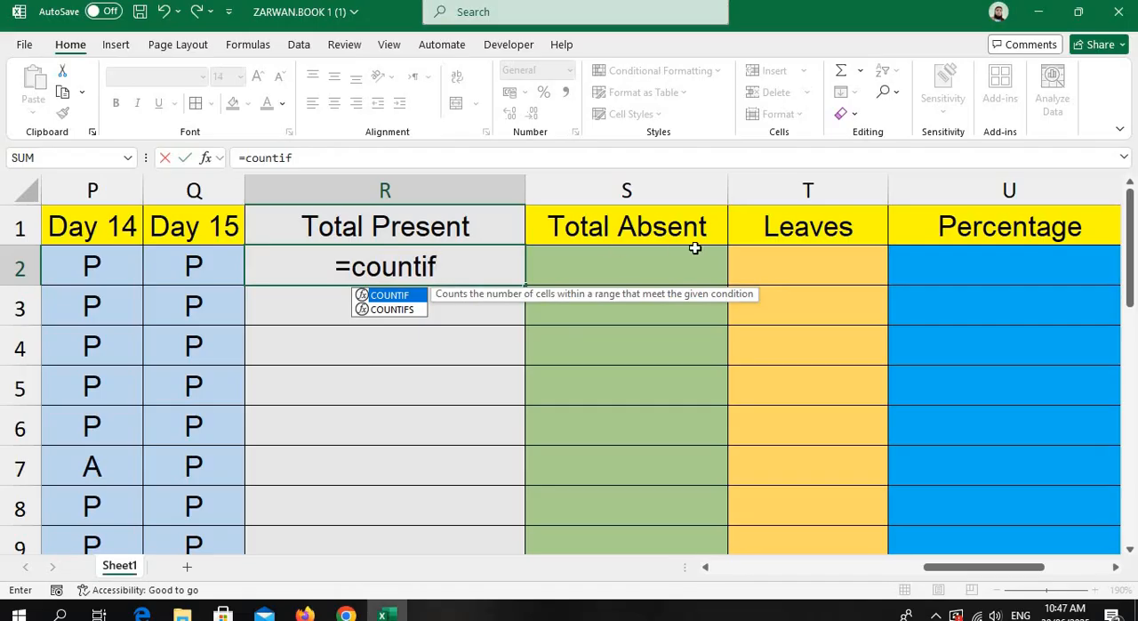
text((C2)
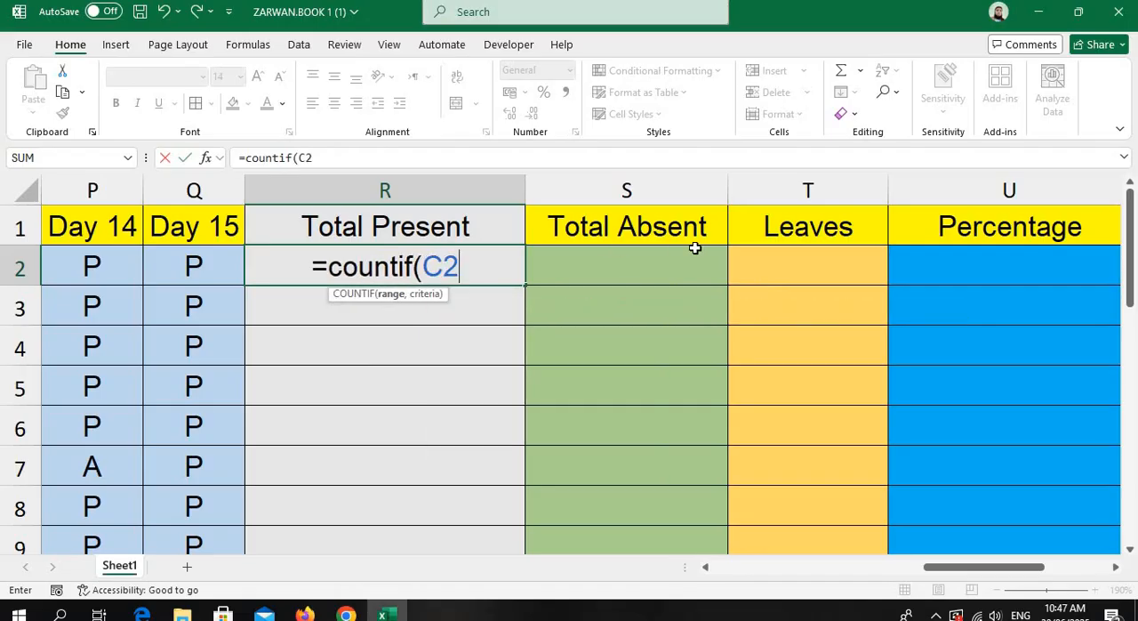
text(:)
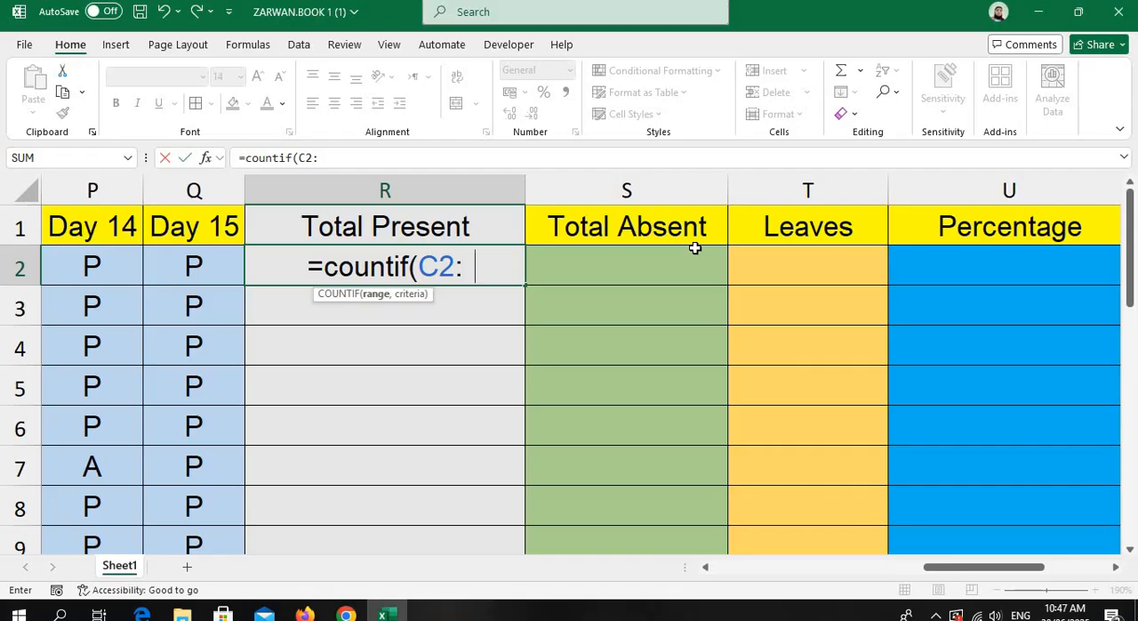
text(Q2,)
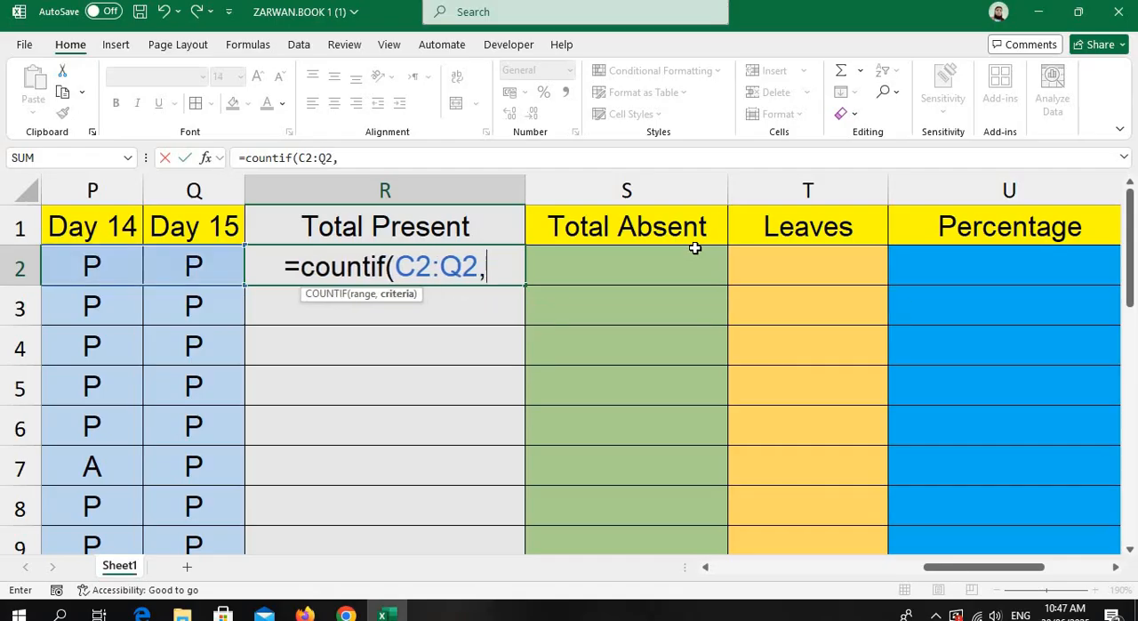
text(")
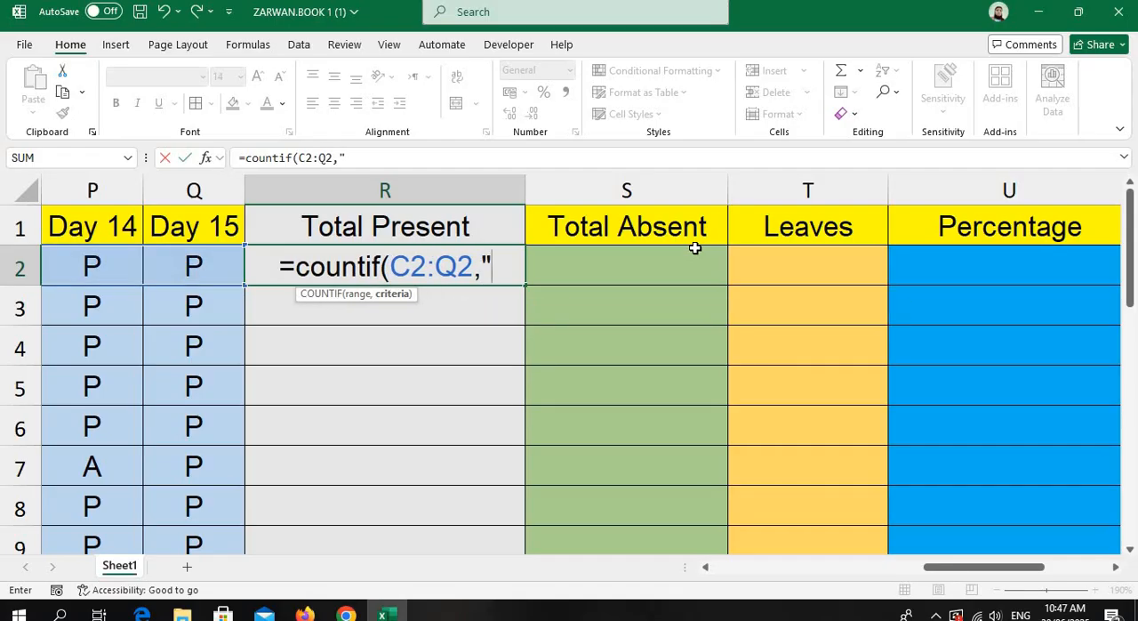
text(P"))
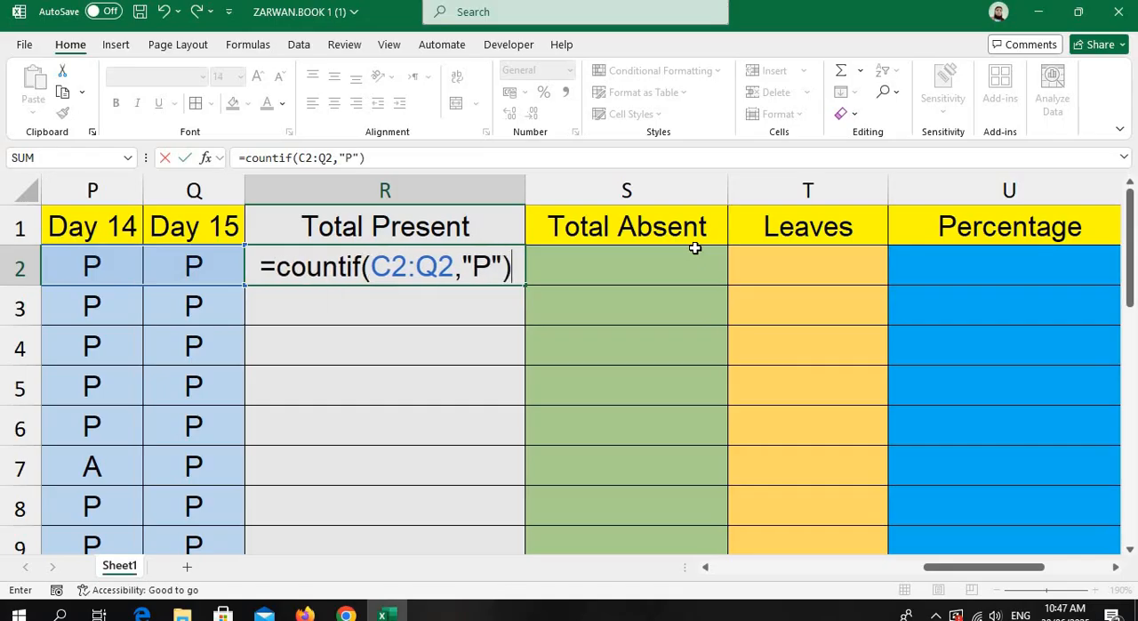
key(Return)
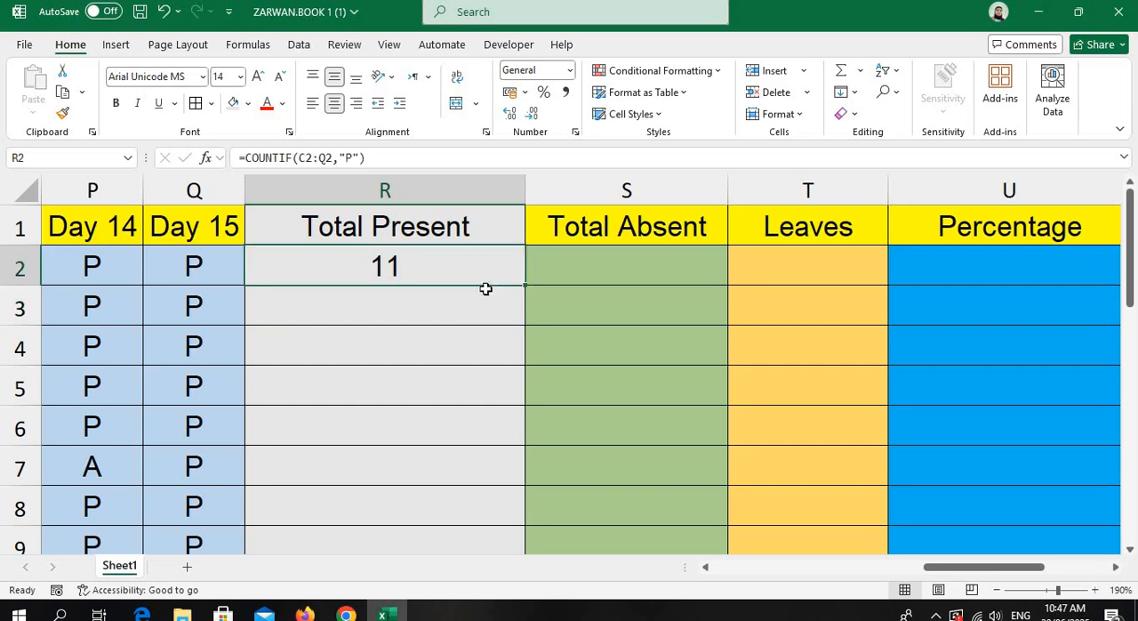
Fill the Total Present formula from R2 down to R22.
click(436, 276)
drag(526, 285, 514, 474)
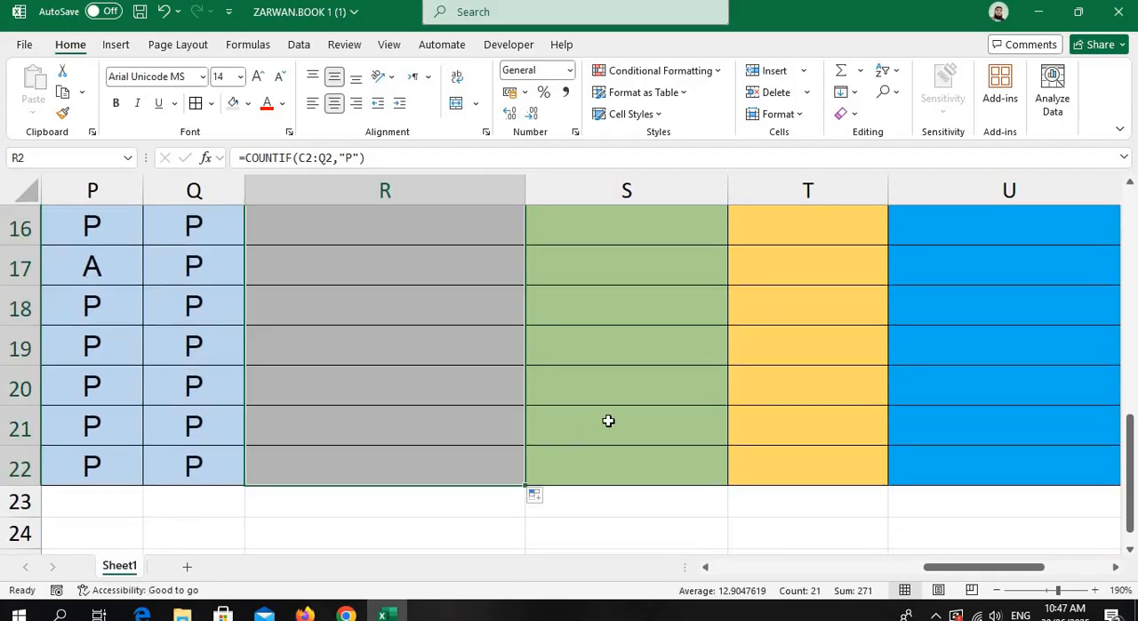
scroll(608, 420, up, 5)
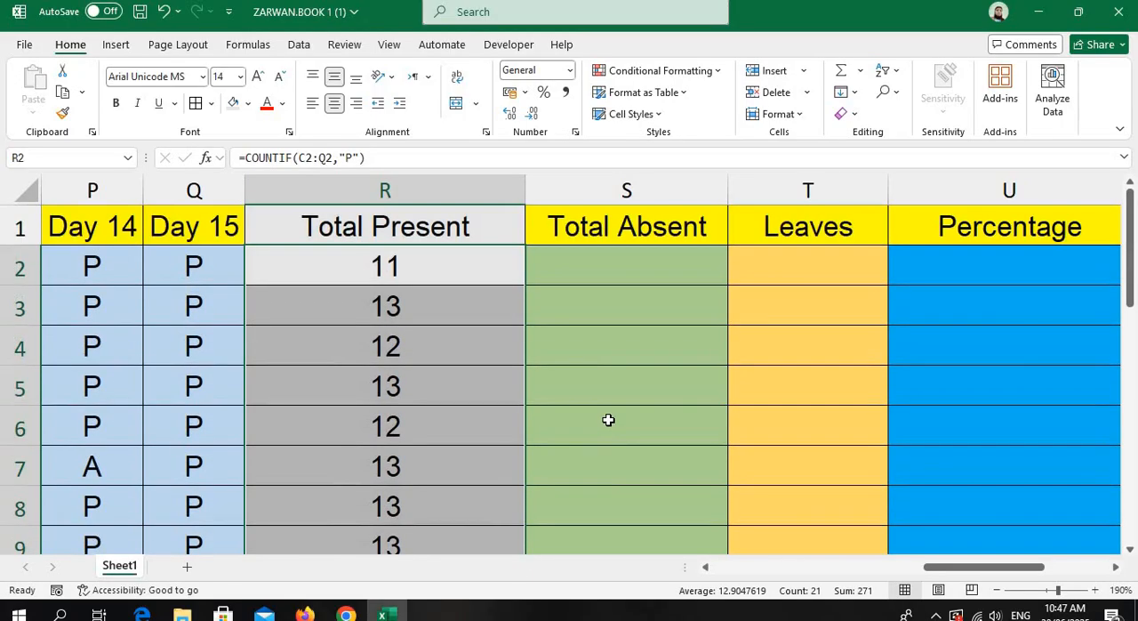
click(407, 346)
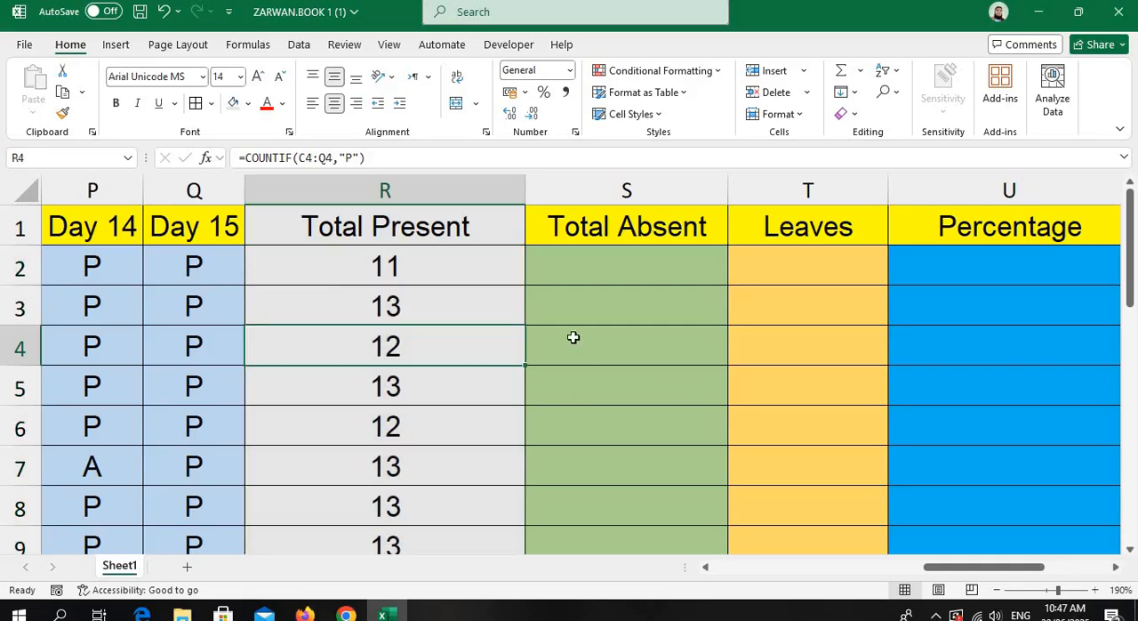
Copy the full COUNTIF formula text from inside cell R2 under Total Present.
click(572, 267)
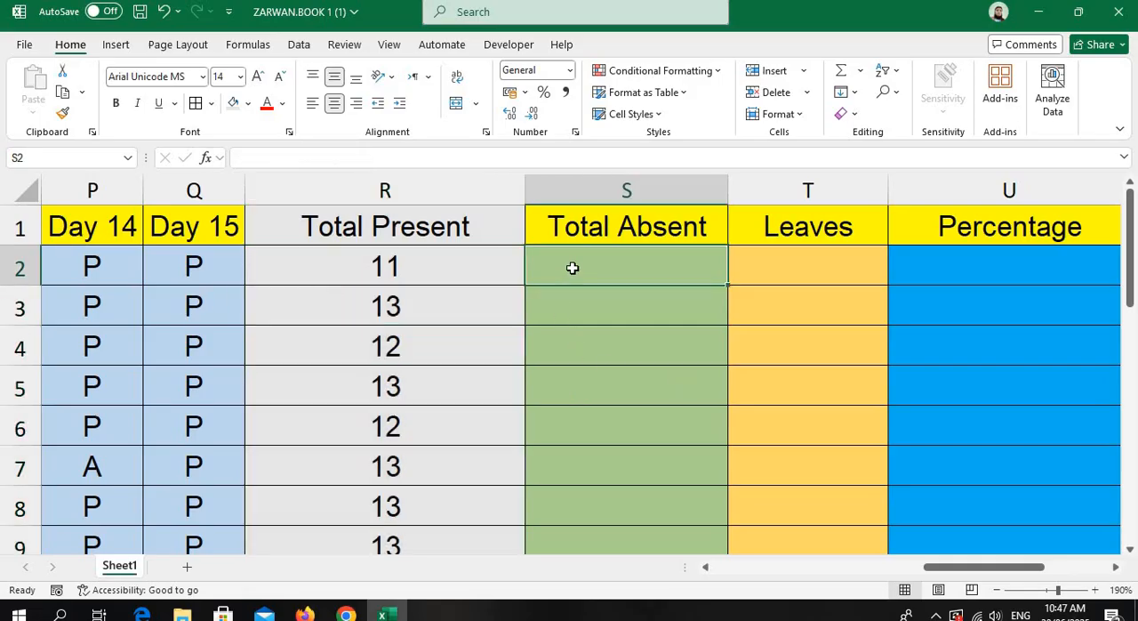
click(381, 267)
double_click(383, 267)
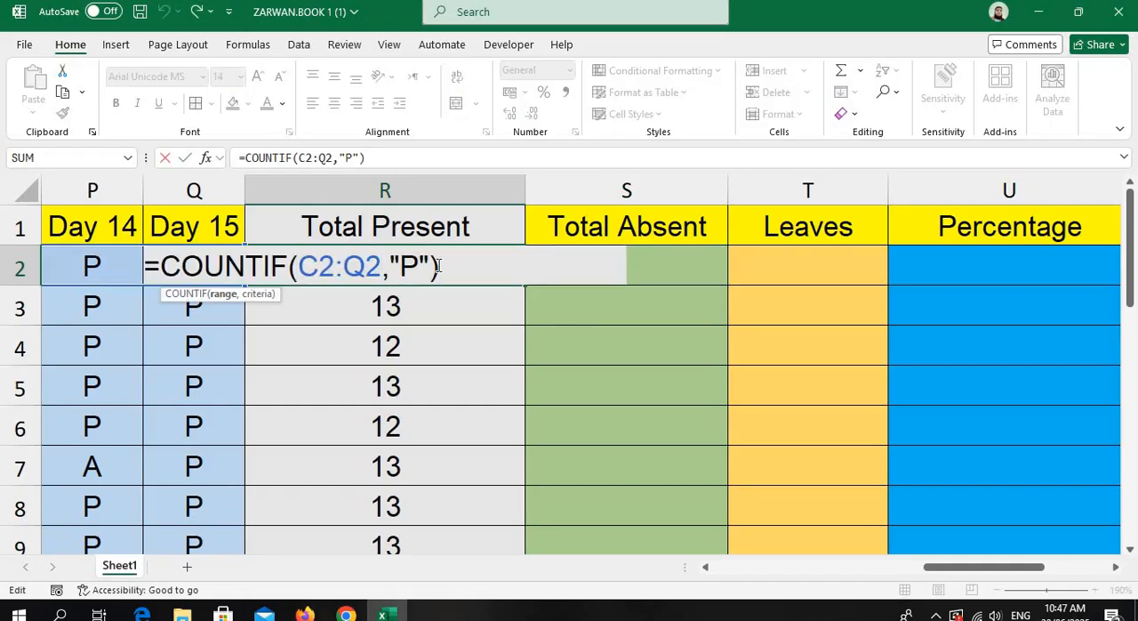
drag(442, 267, 140, 267)
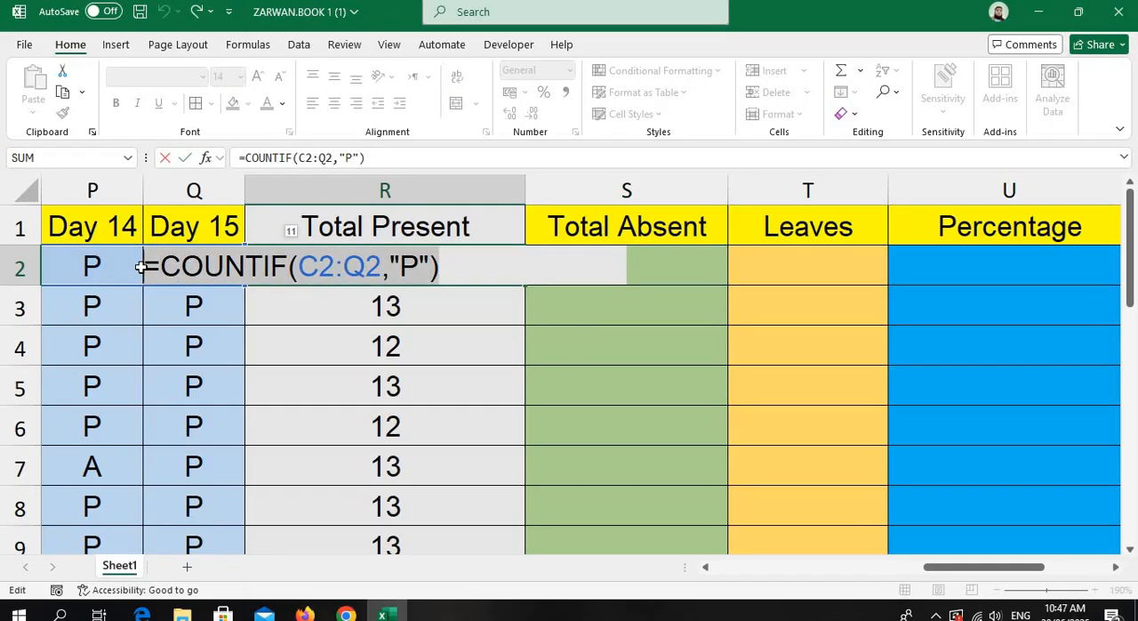
key(ctrl+c)
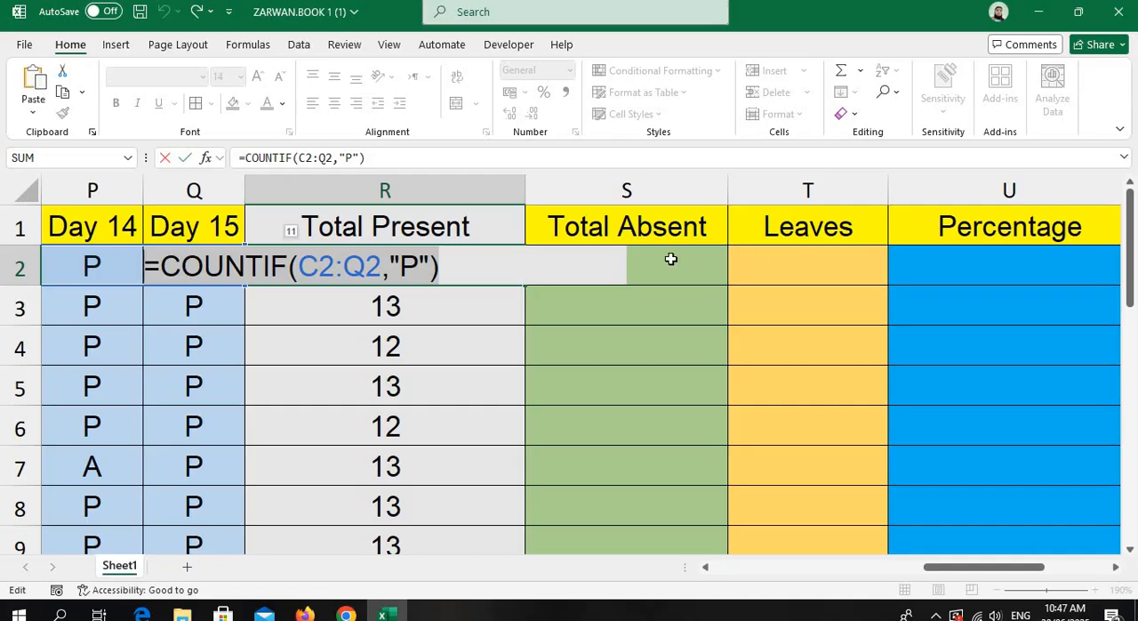
text(=)
click(670, 259)
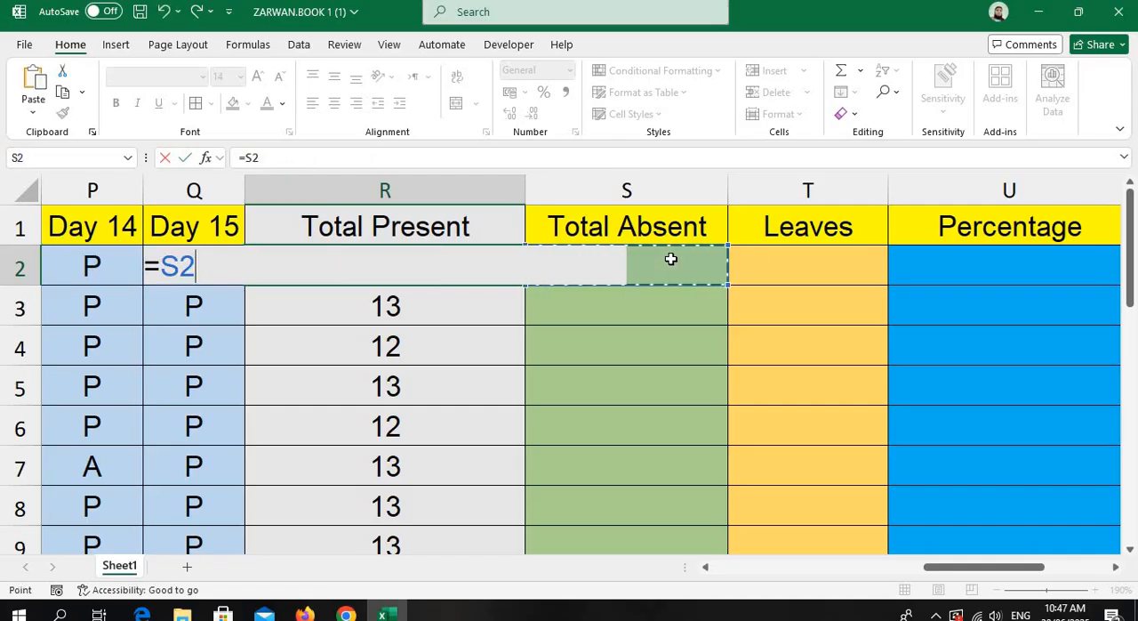
click(676, 320)
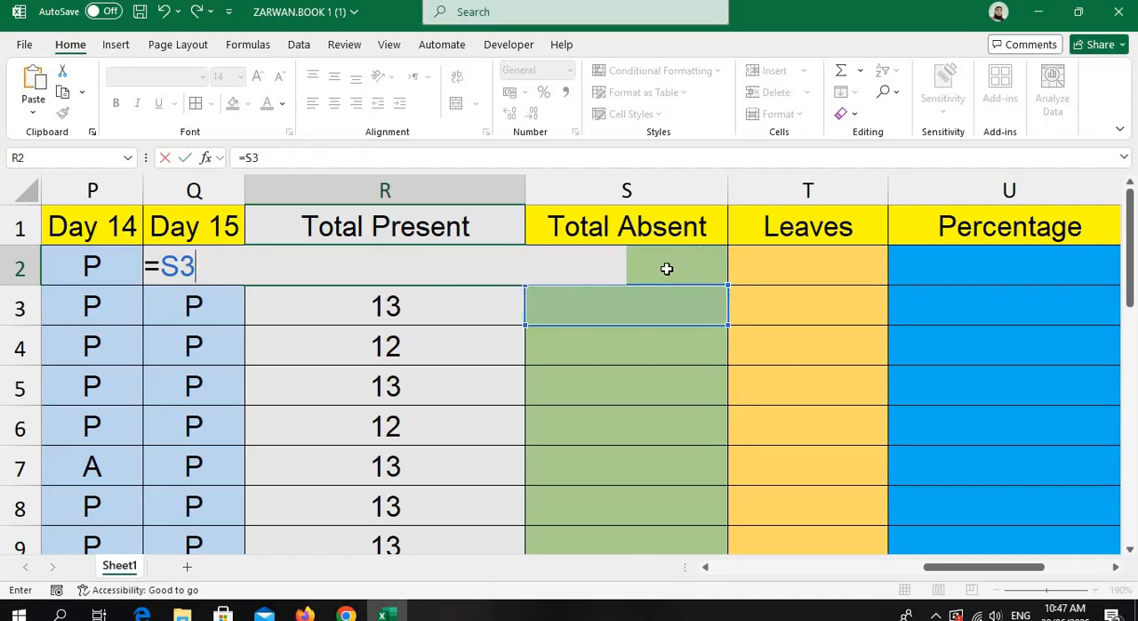
key(Tab)
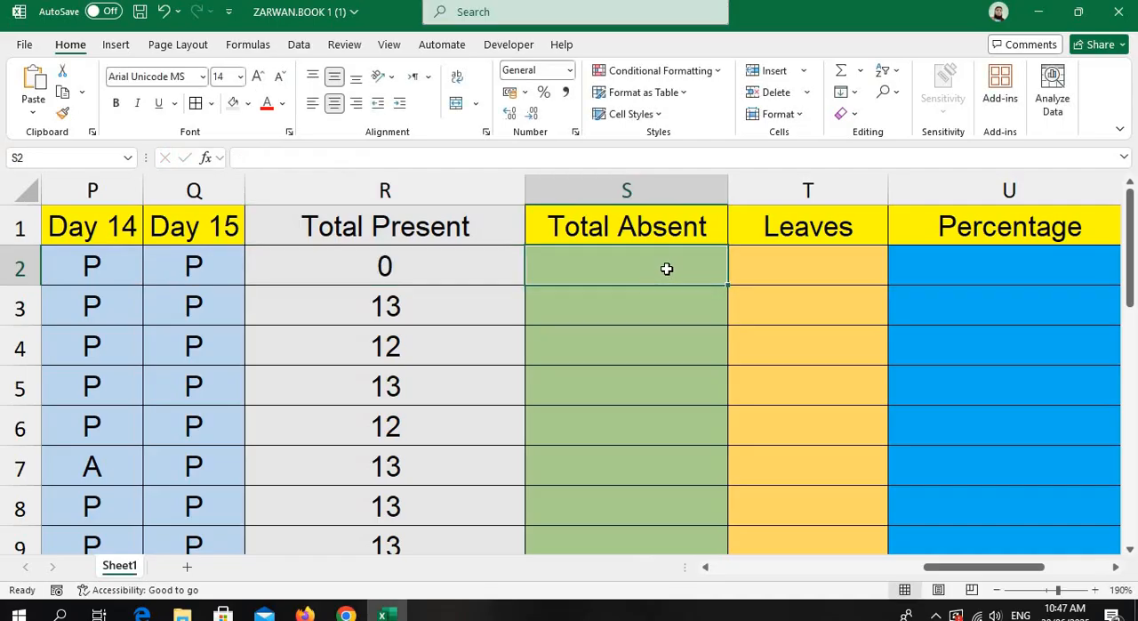
Paste the copied COUNTIF formula into S2, the first cell under Total Absent.
double_click(666, 268)
key(ctrl+v)
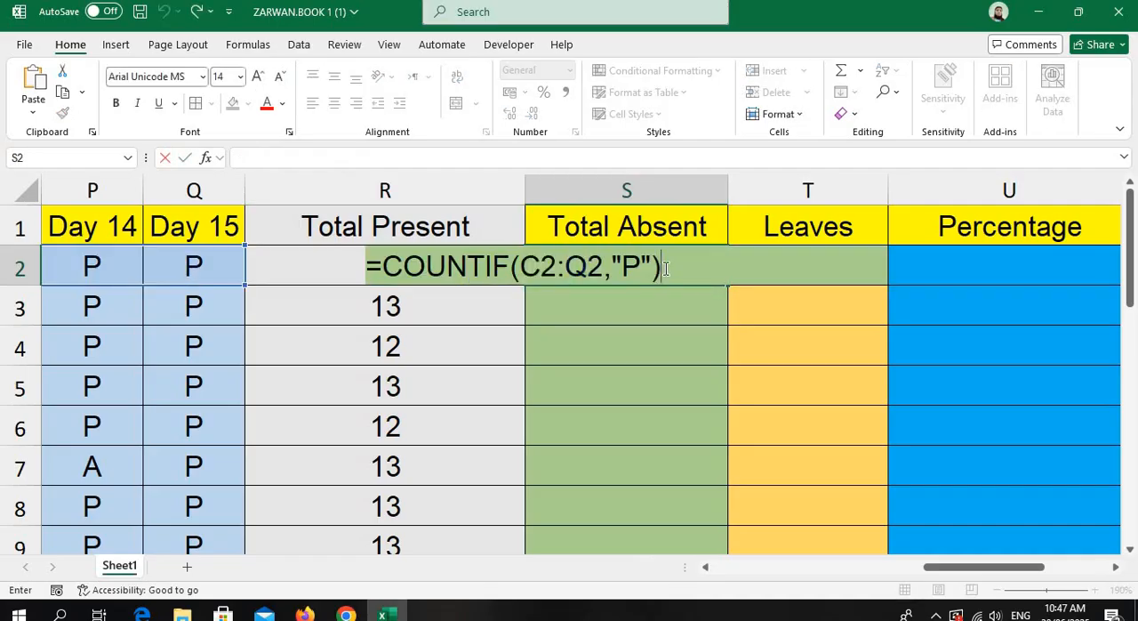
key(Return)
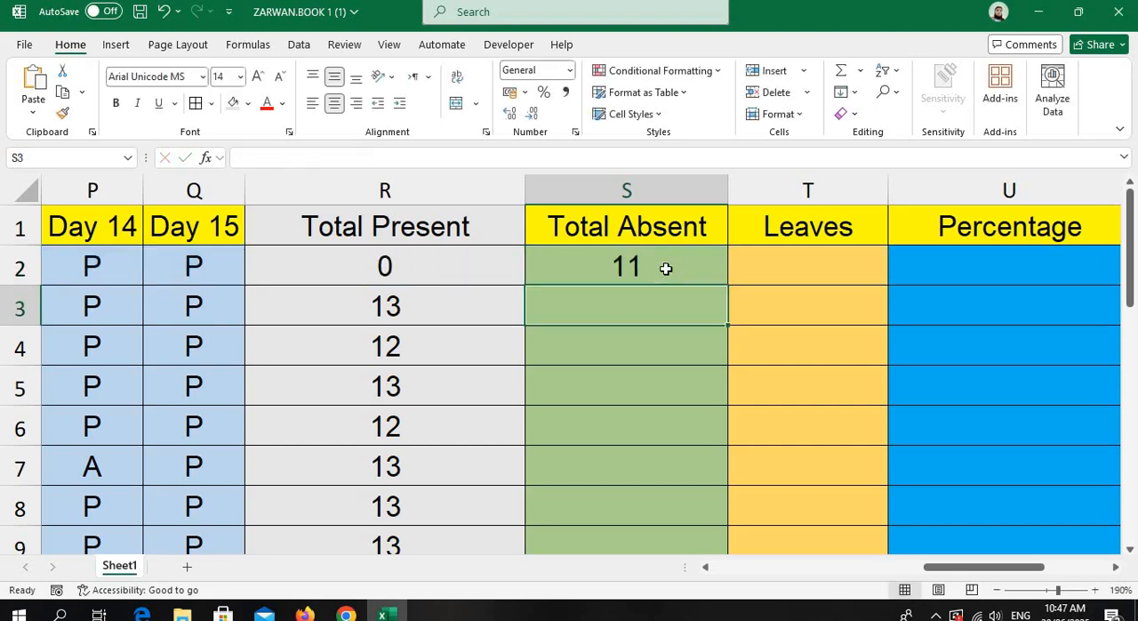
Replace the content of R2 under Total Present with the copied formula =COUNTIF(C2:Q2,"P").
double_click(456, 264)
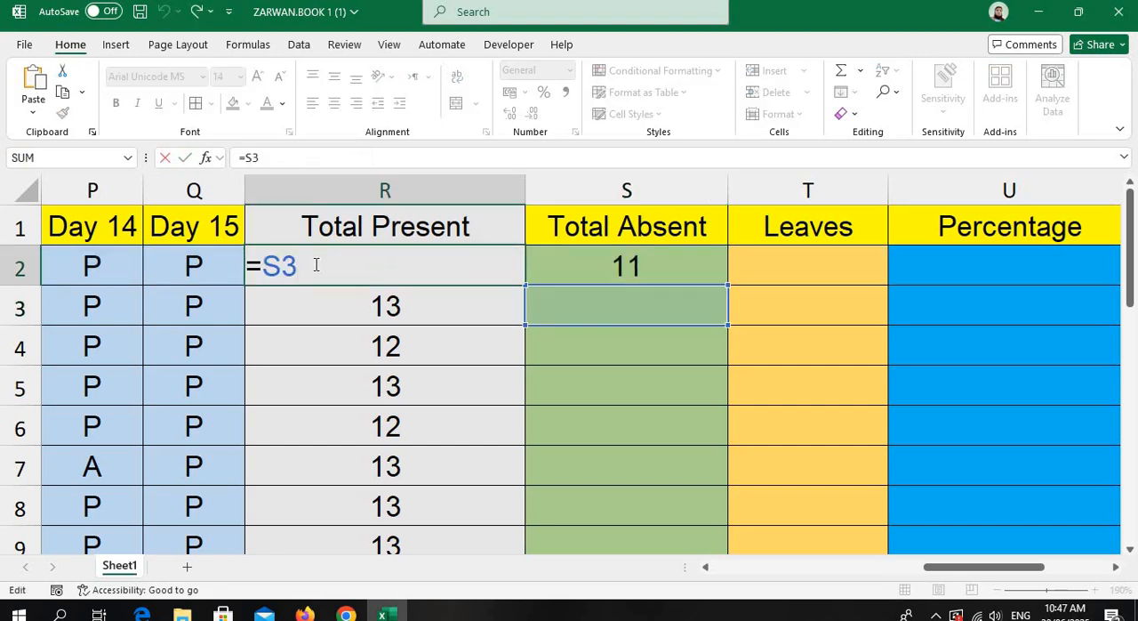
drag(301, 267, 234, 264)
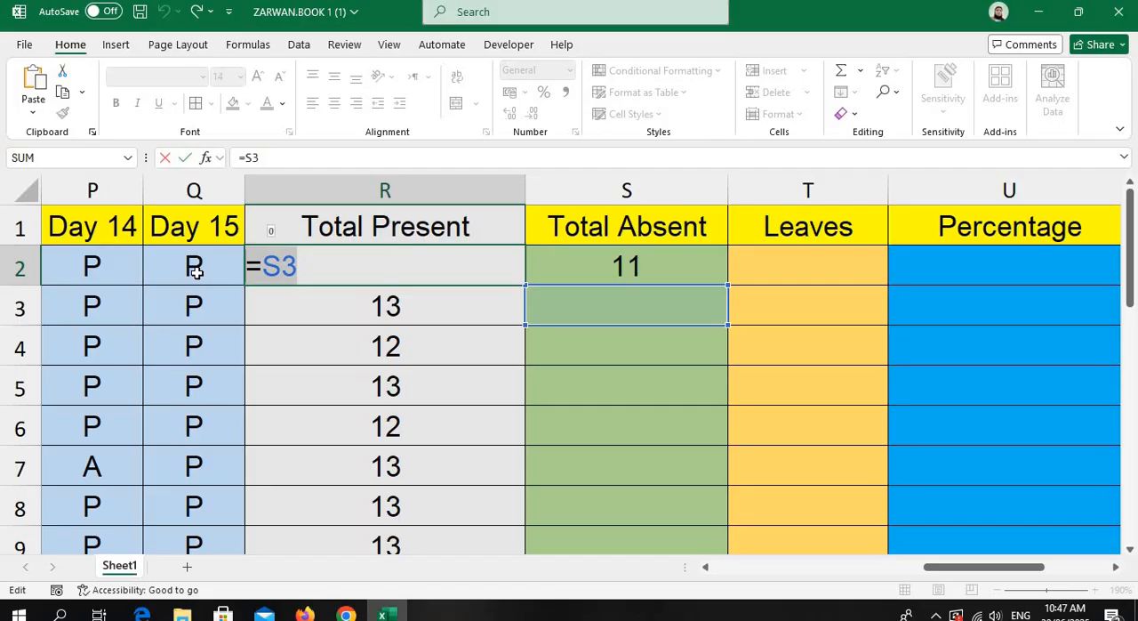
key(BackSpace)
key(ctrl+v)
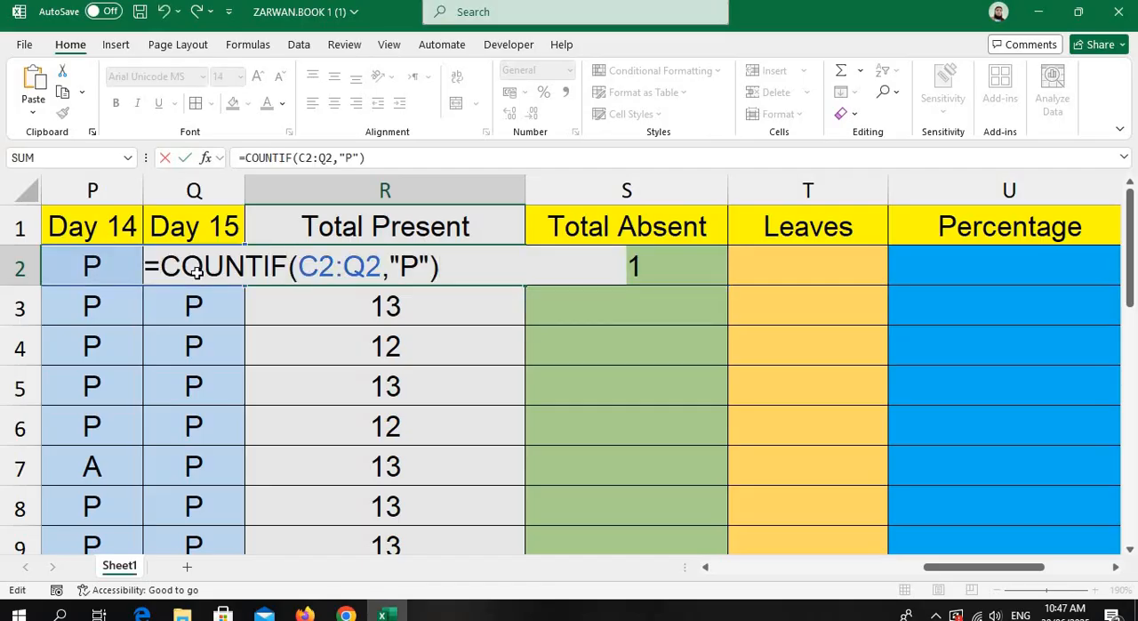
key(Return)
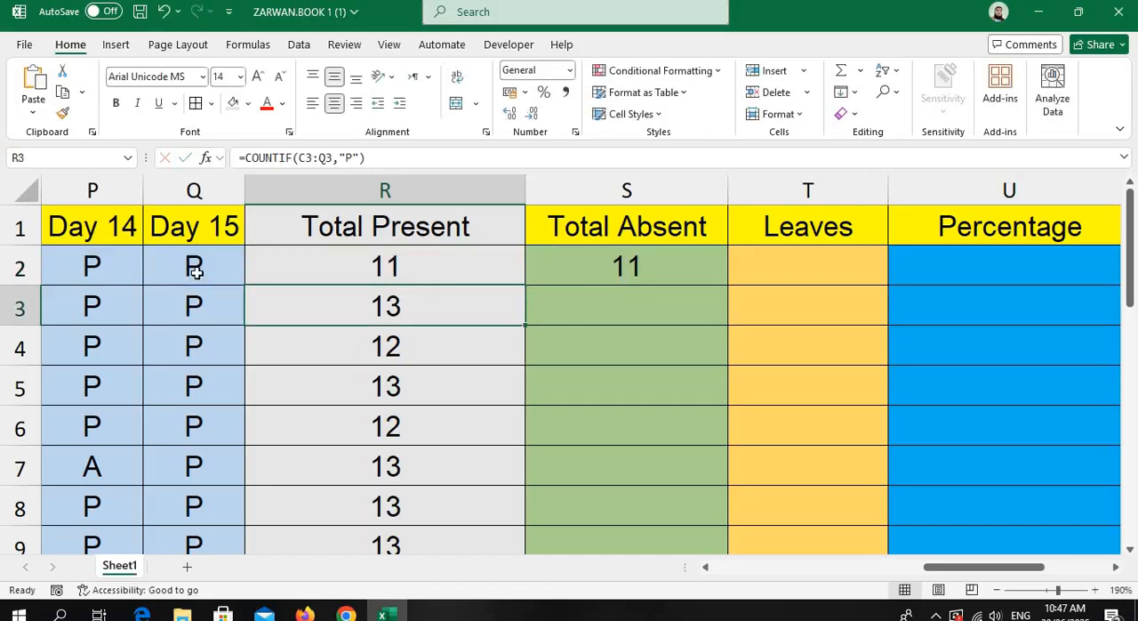
Change the COUNTIF criterion in S2 under Total Absent to "A".
double_click(610, 259)
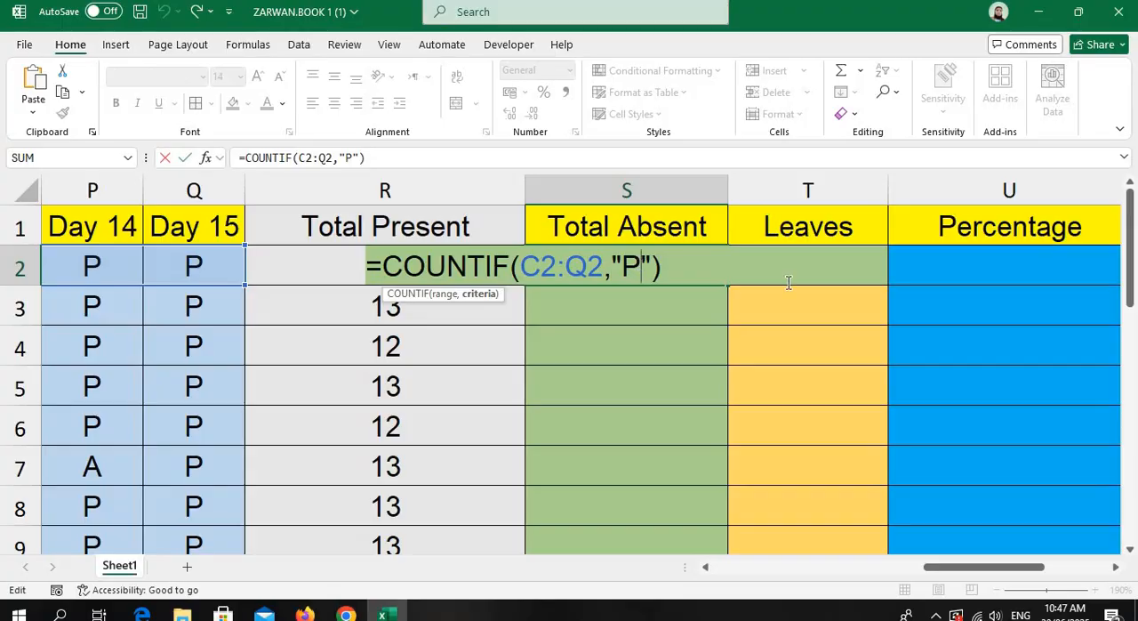
key(BackSpace)
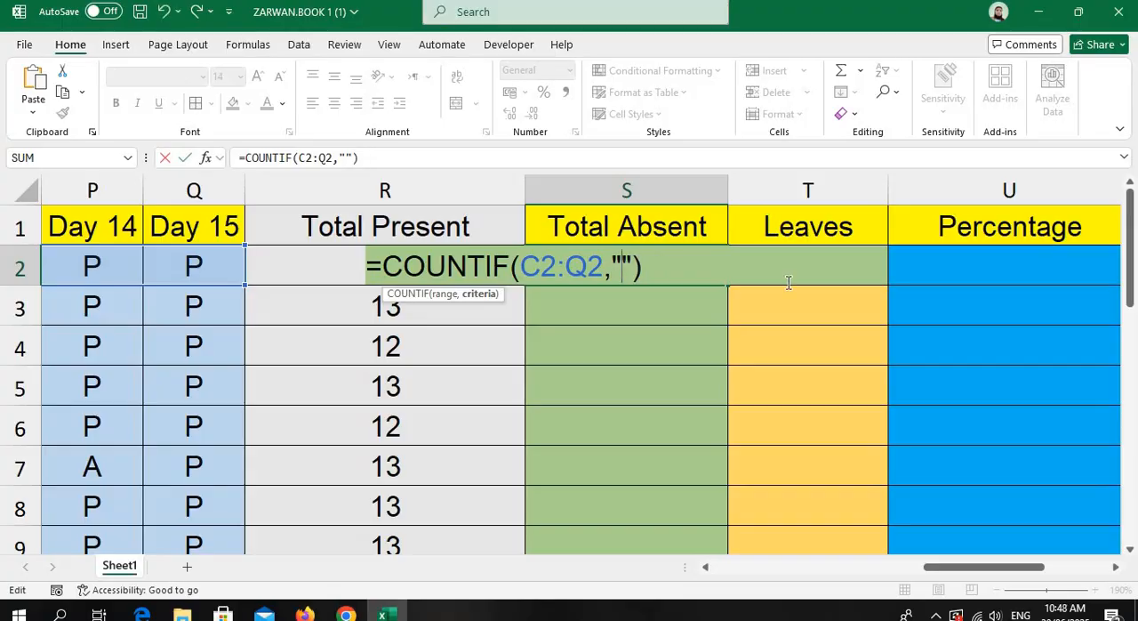
text(A)
key(Return)
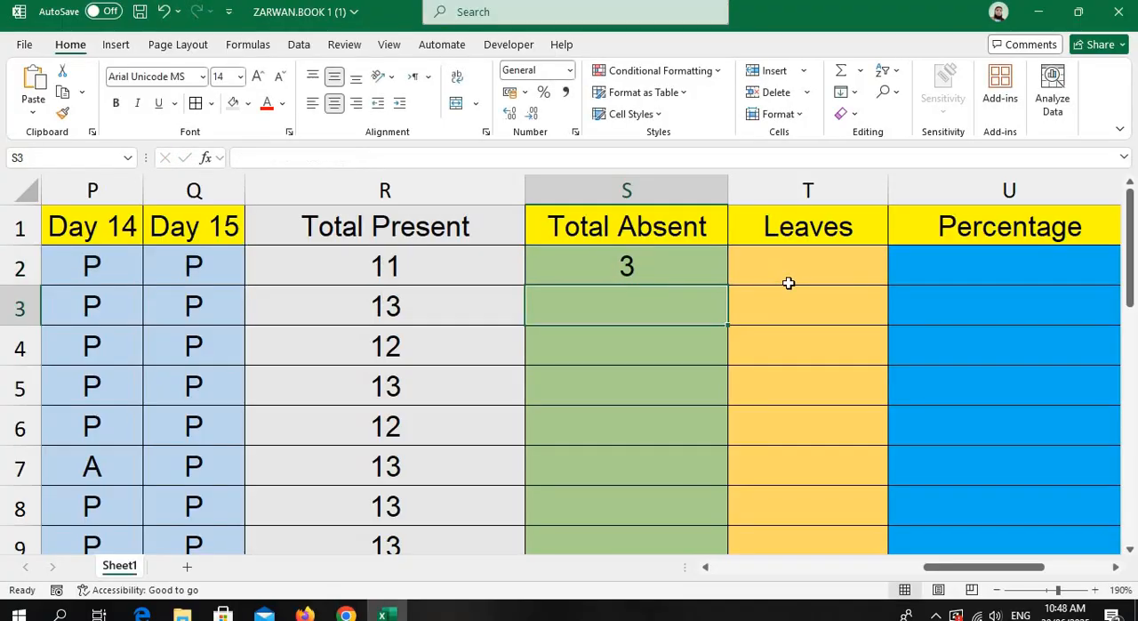
Fill the Total Absent formula from S2 down to S22.
click(613, 256)
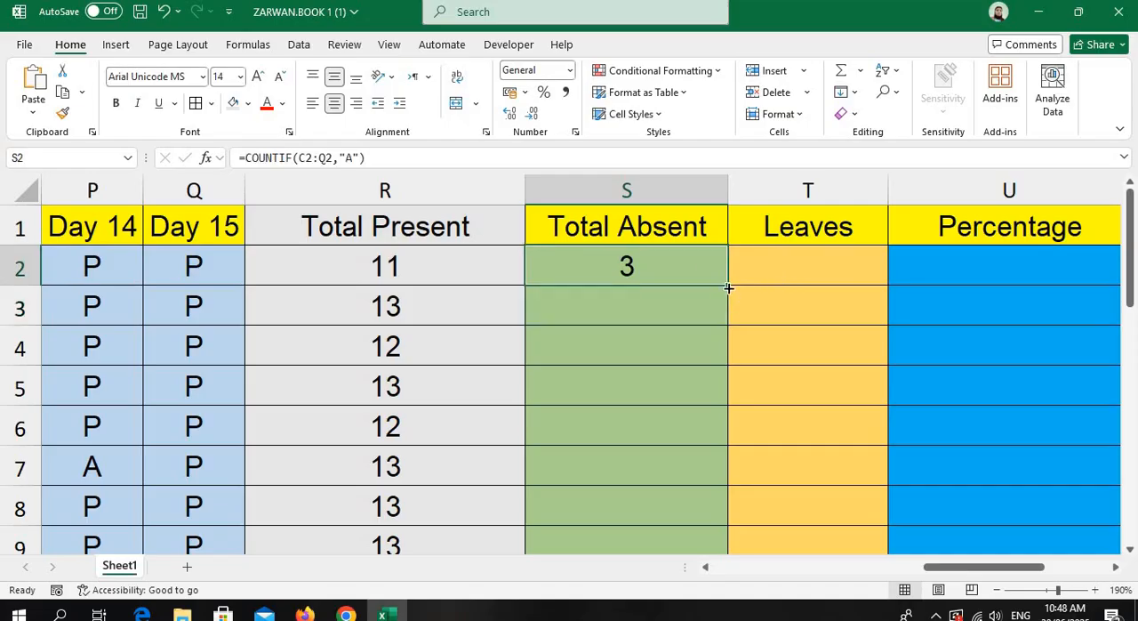
drag(730, 327, 711, 476)
scroll(730, 420, up, 5)
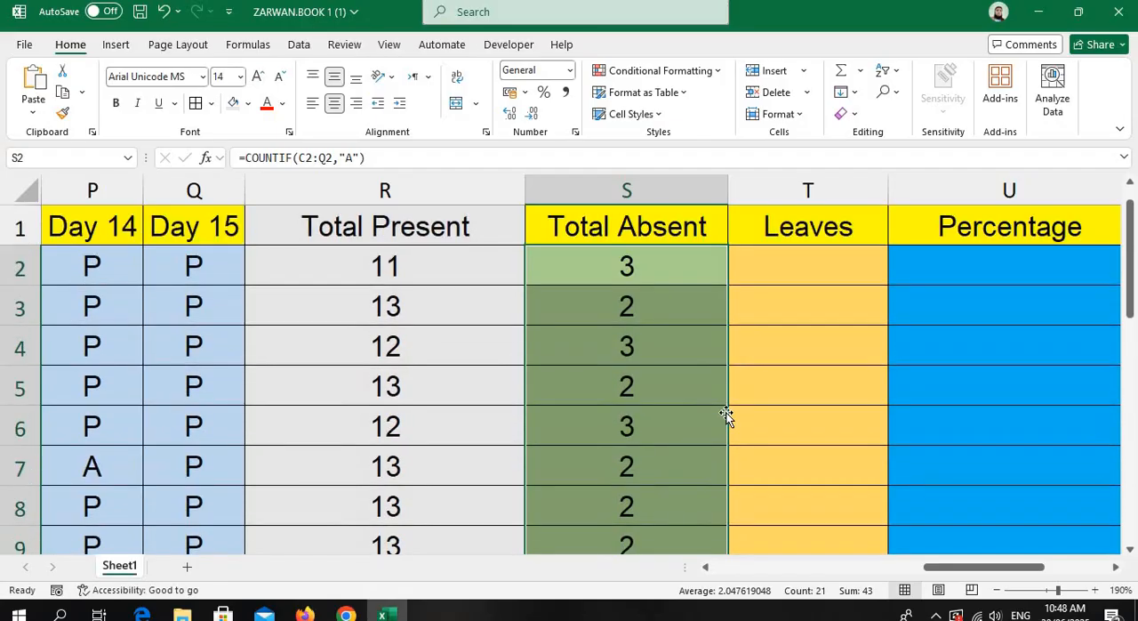
Enter the formula =COUNTIF(C2:Q2,"L") in T2, the first cell under Leaves.
double_click(804, 263)
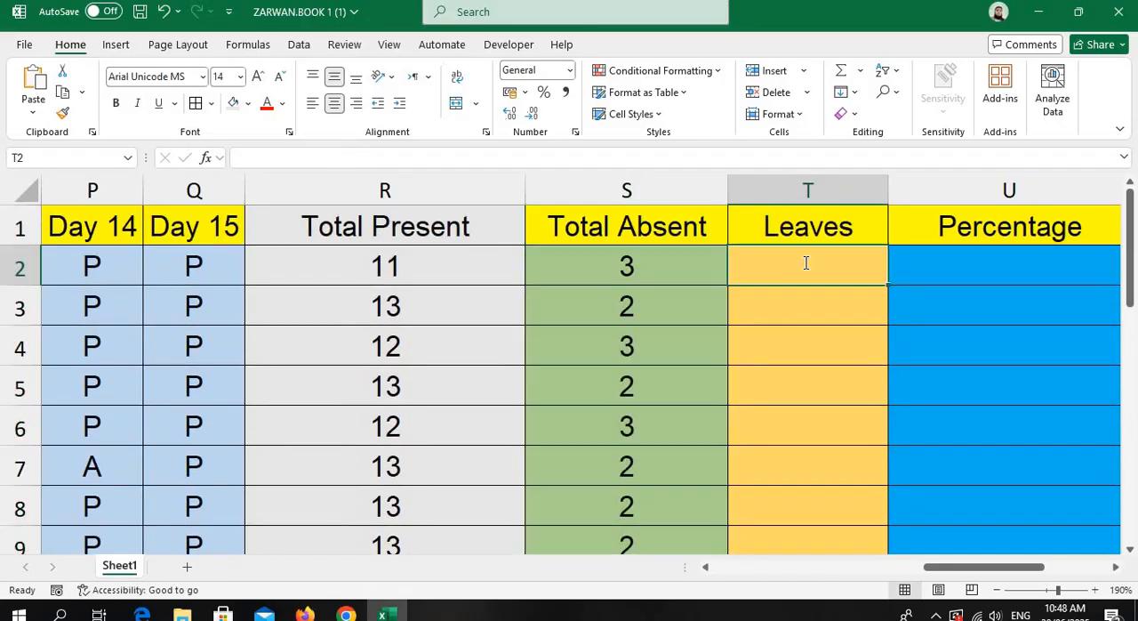
text(=)
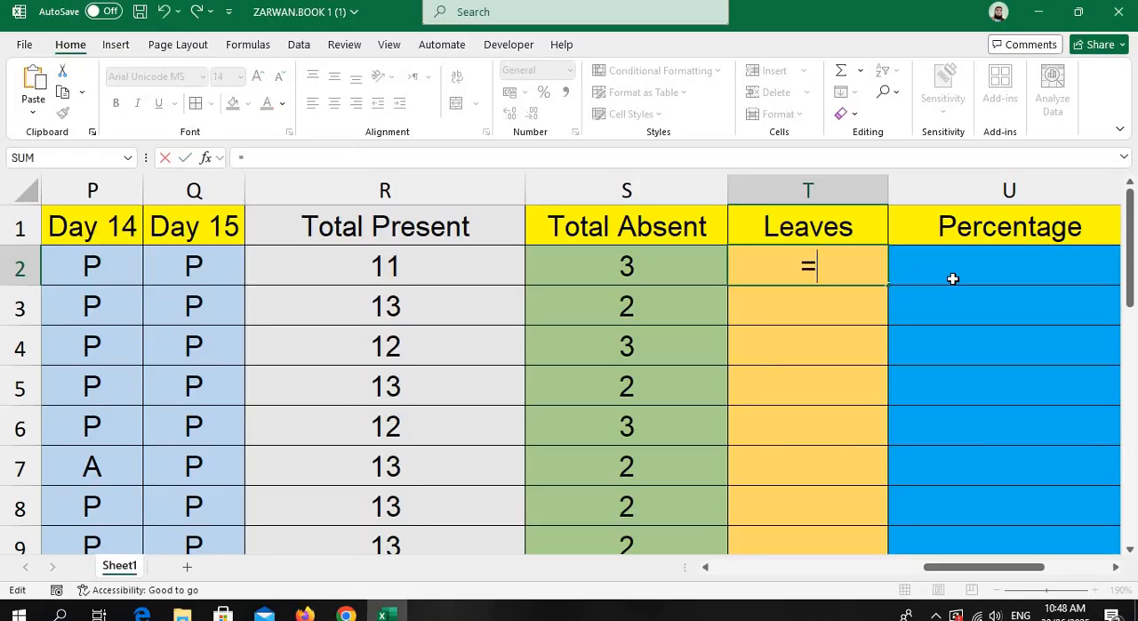
text(countif)
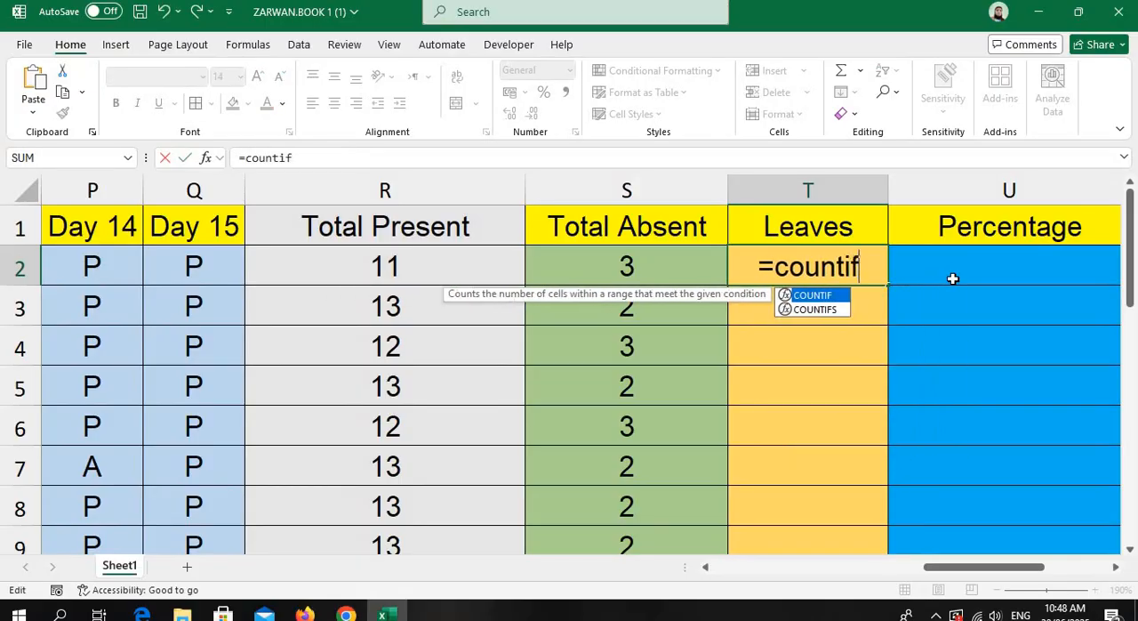
text((C2:)
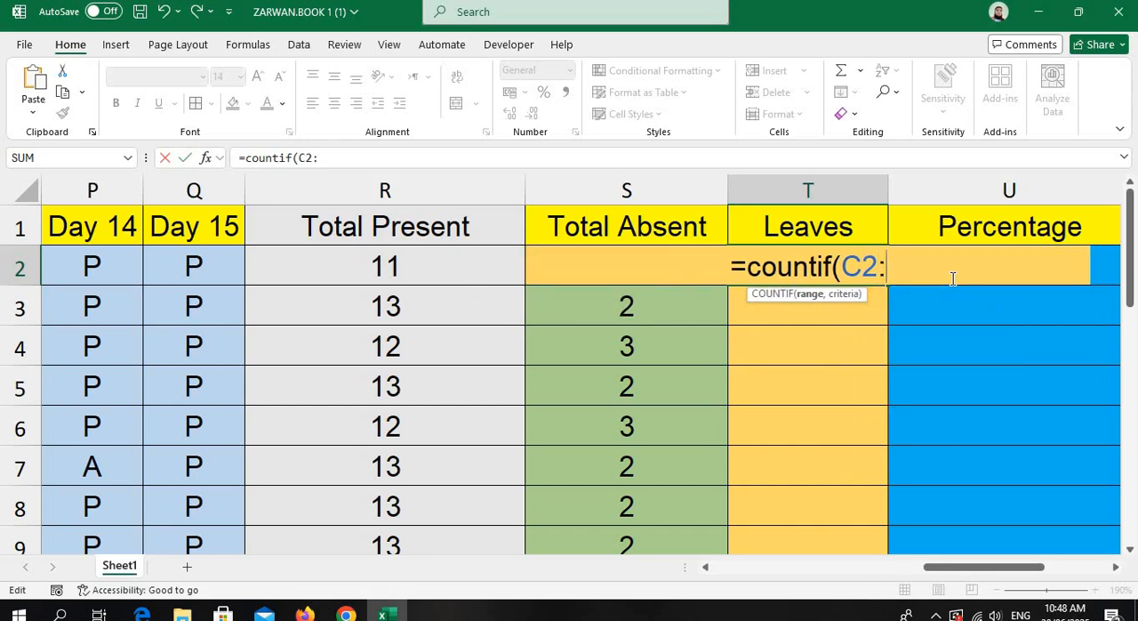
text(Q2,)
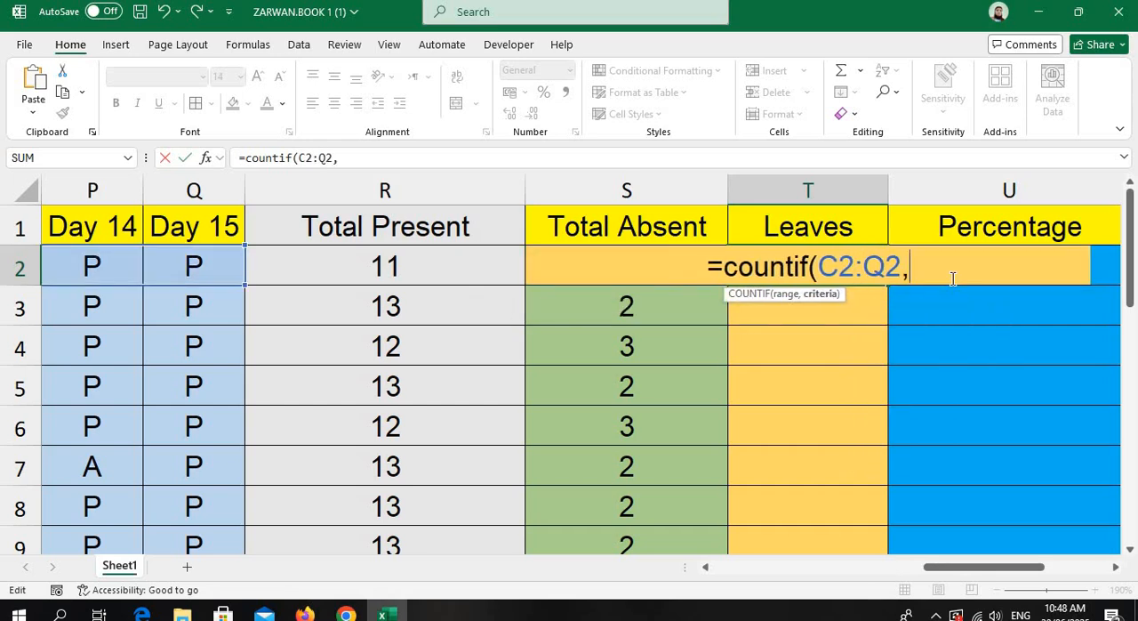
text(")
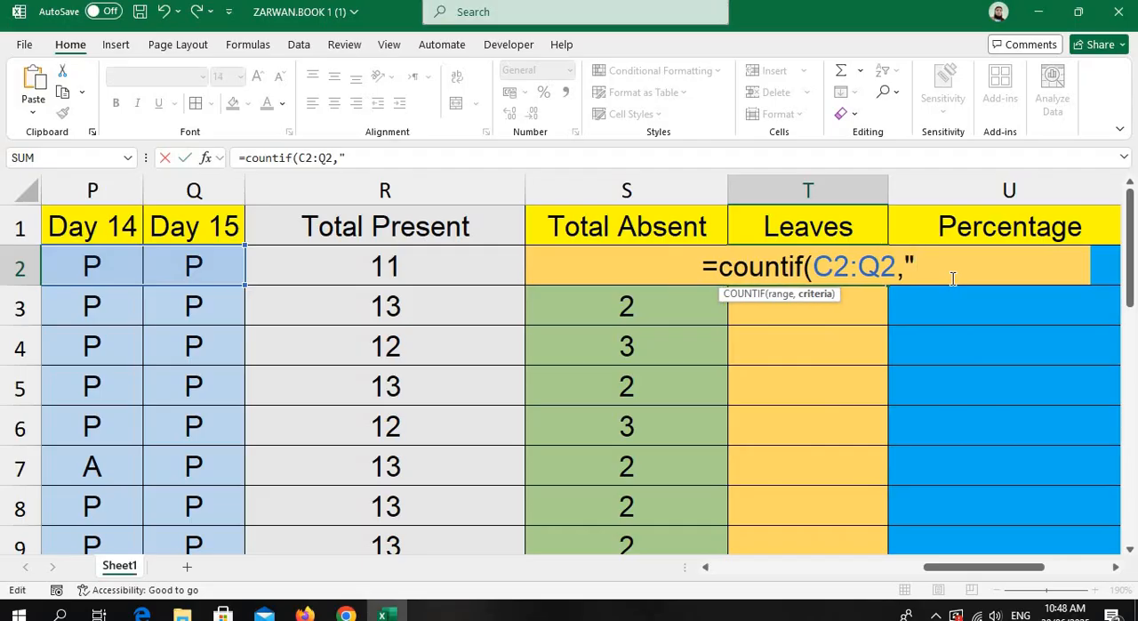
text(L)
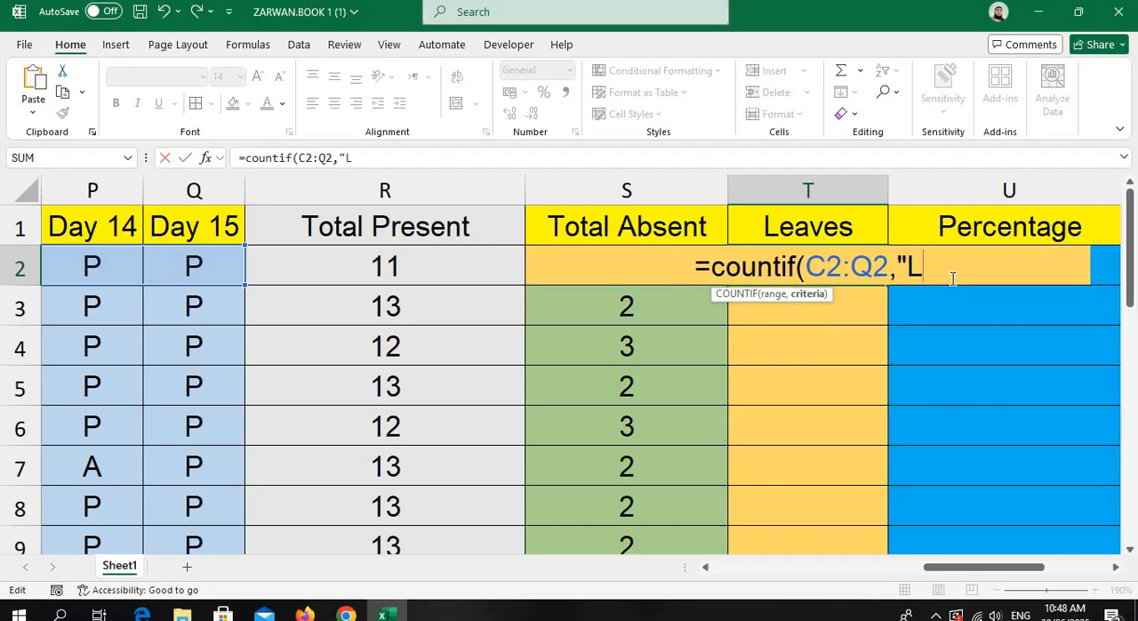
text("))
key(Return)
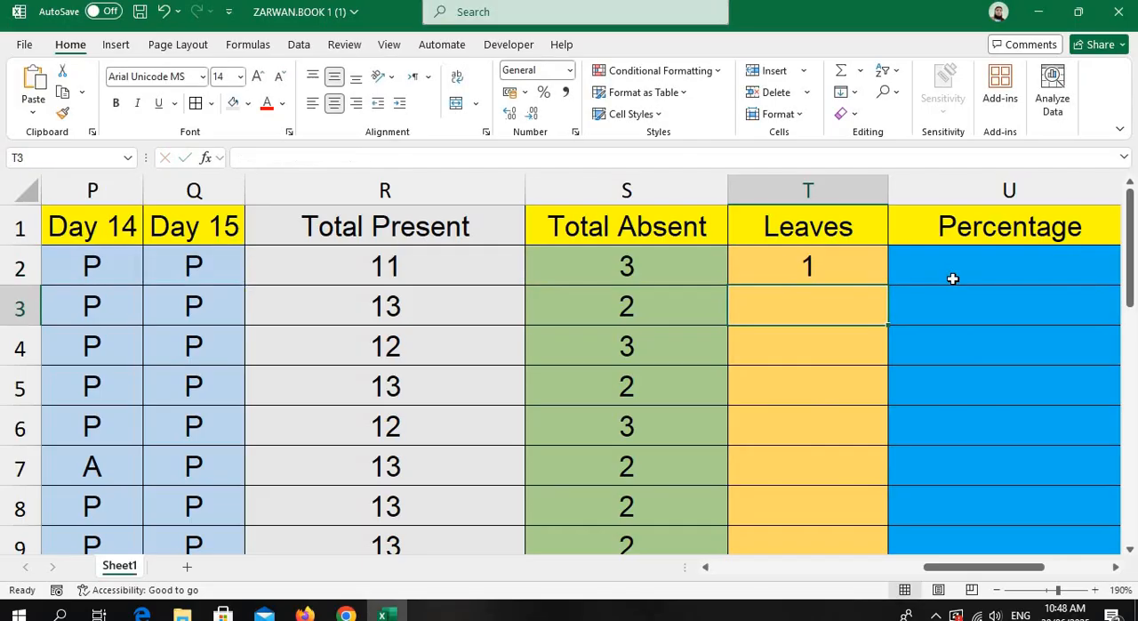
Fill the Leaves formula from T2 down to T22.
click(838, 270)
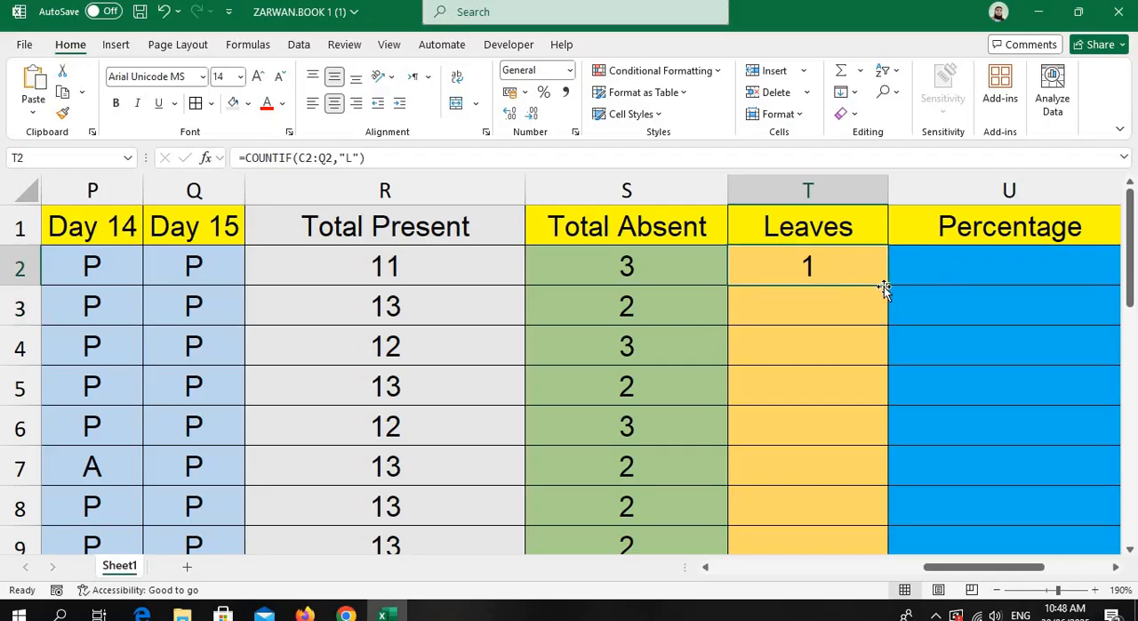
drag(889, 284, 882, 485)
scroll(712, 447, up, 5)
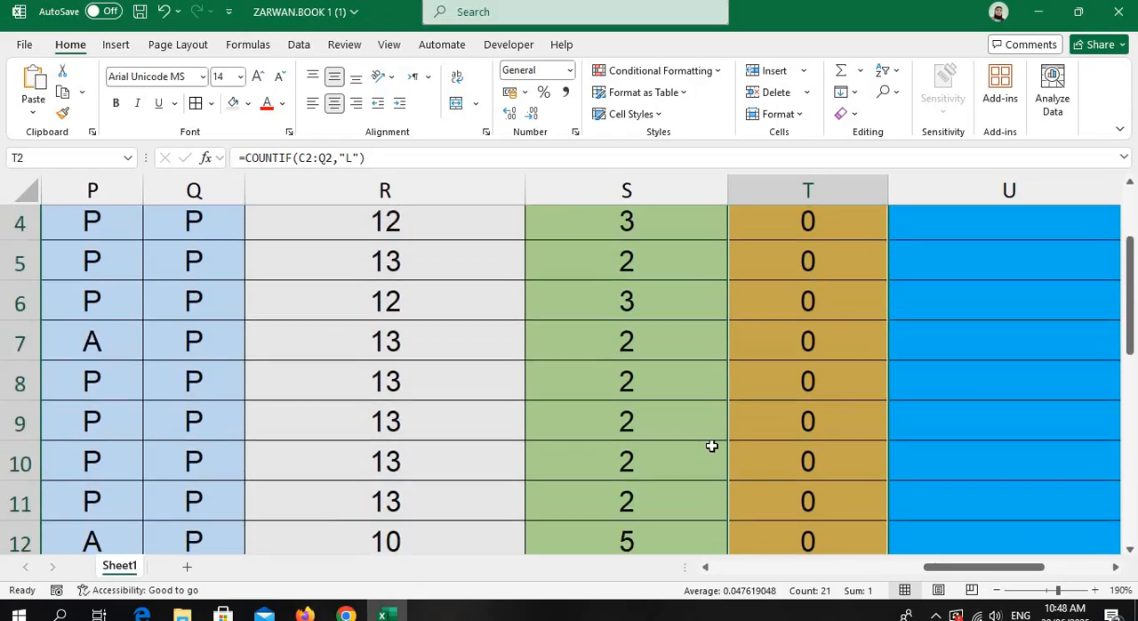
Change the Day 15 attendance entry in Q3 to L.
click(829, 303)
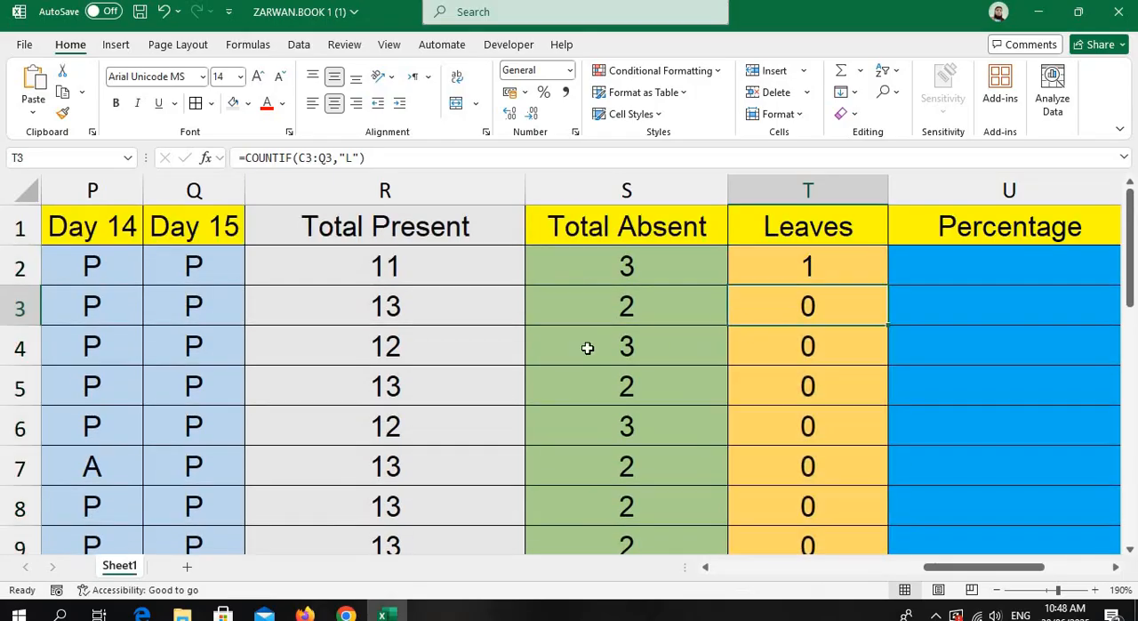
click(194, 304)
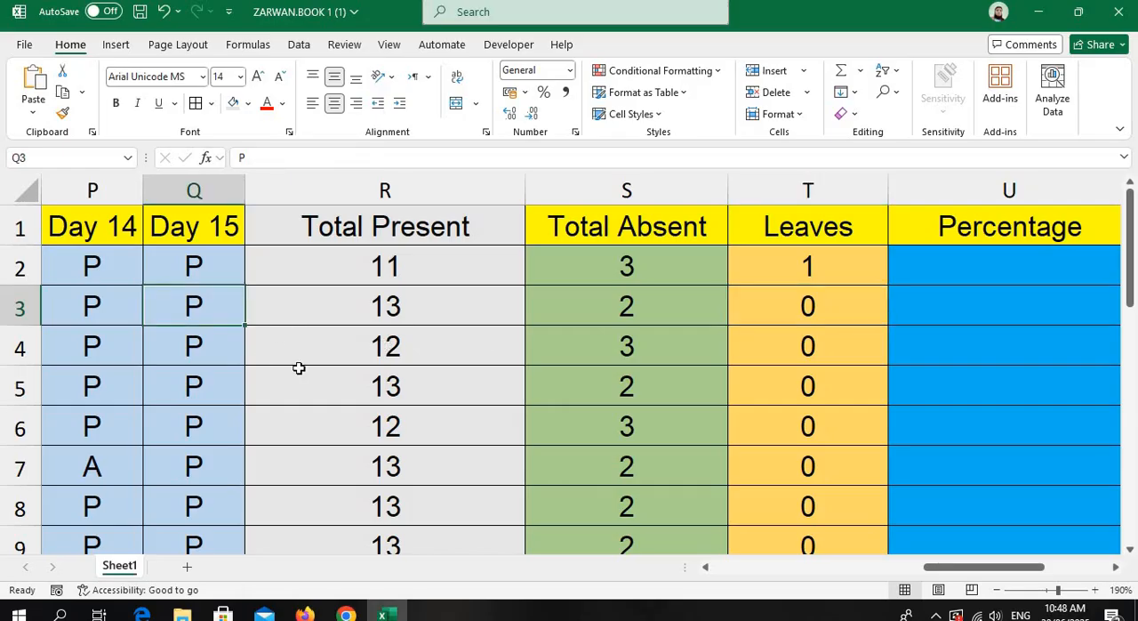
text(L)
key(Return)
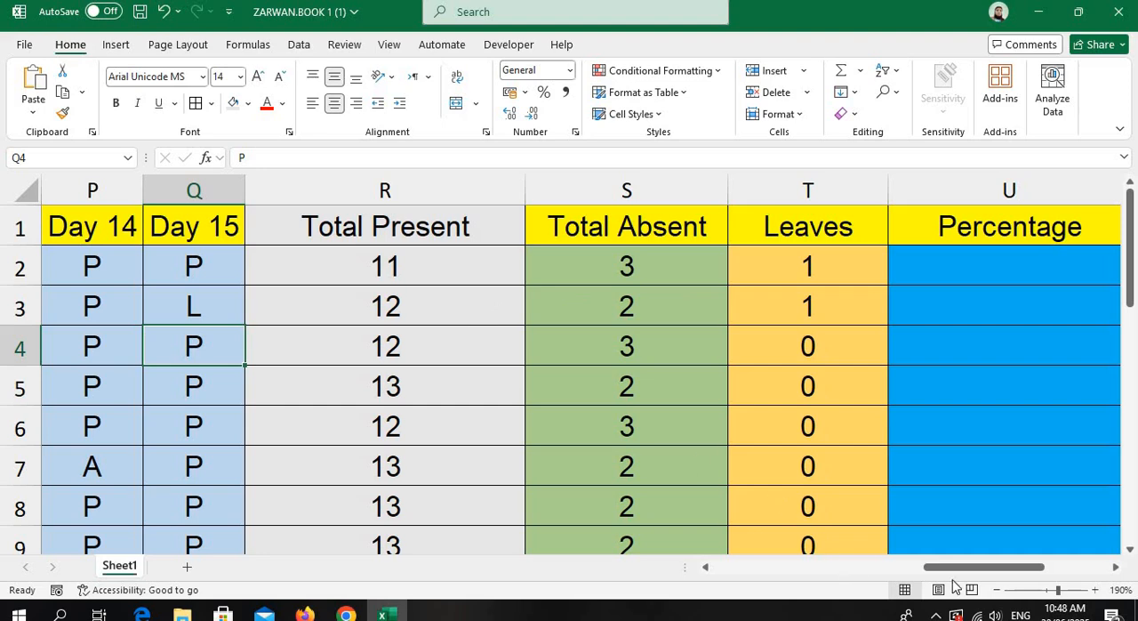
Enter the formula =R2/15*100 in U2, the first cell under Percentage.
drag(969, 574, 1022, 576)
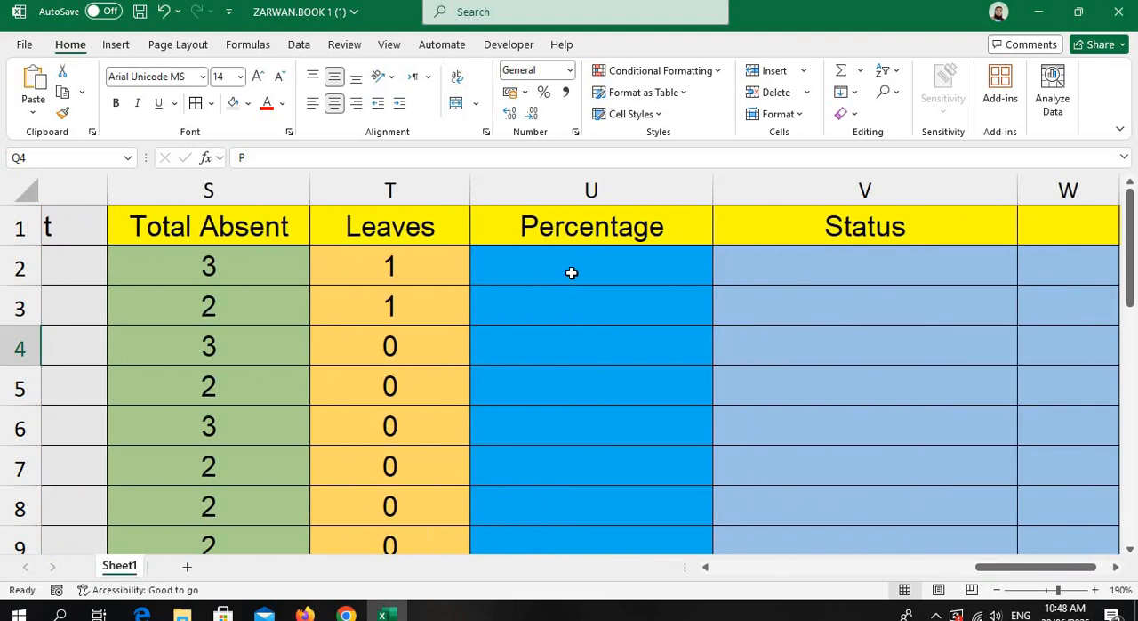
click(570, 273)
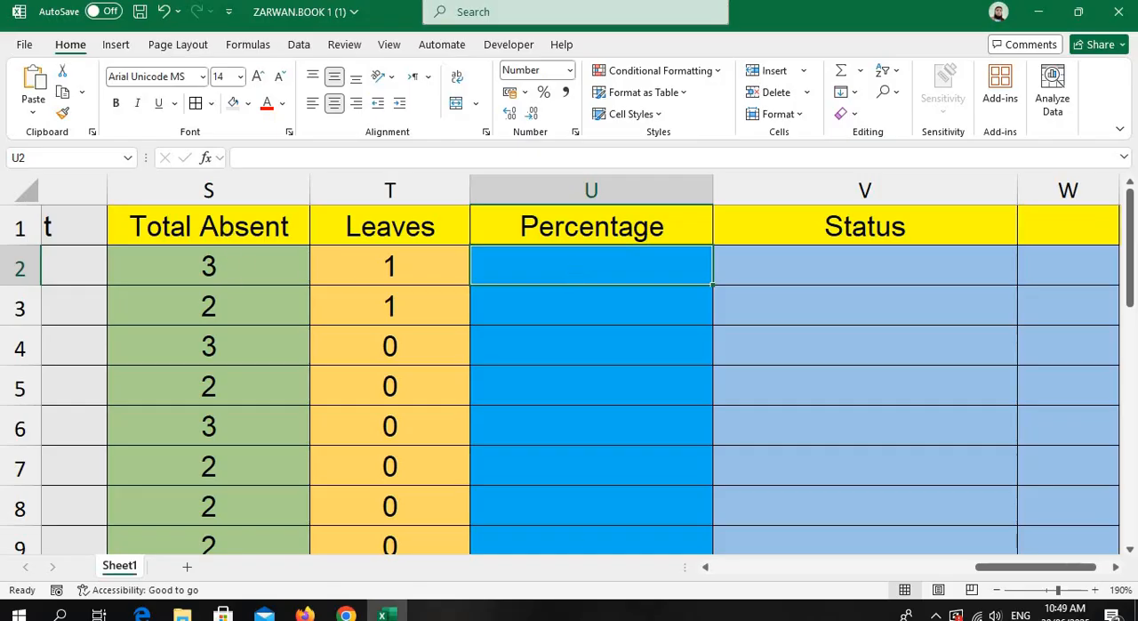
drag(1000, 570, 976, 576)
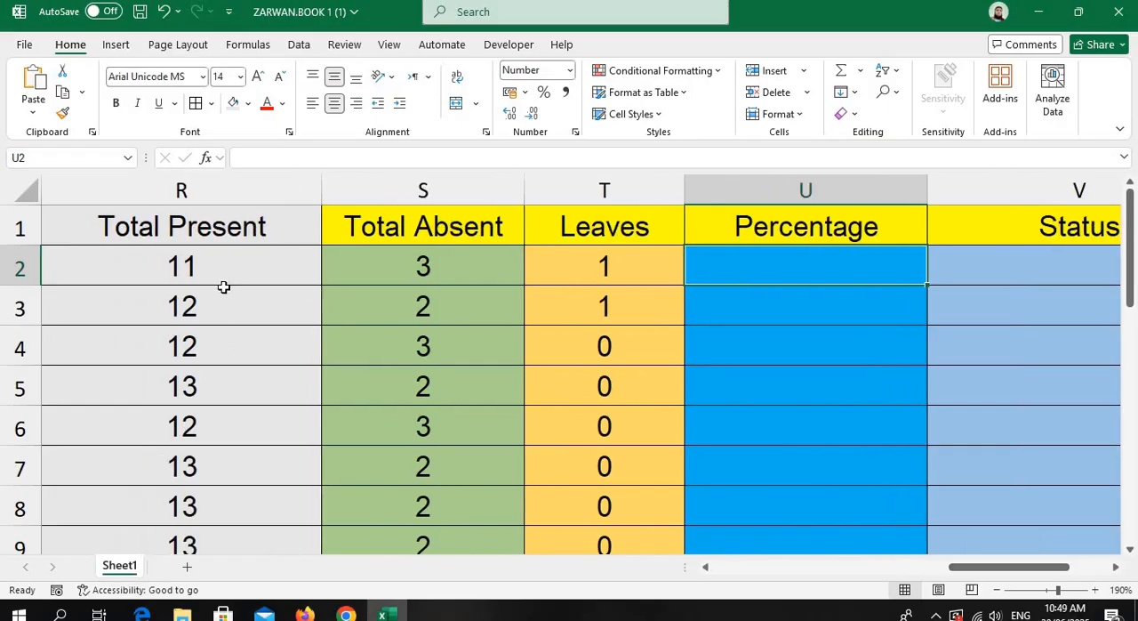
click(222, 281)
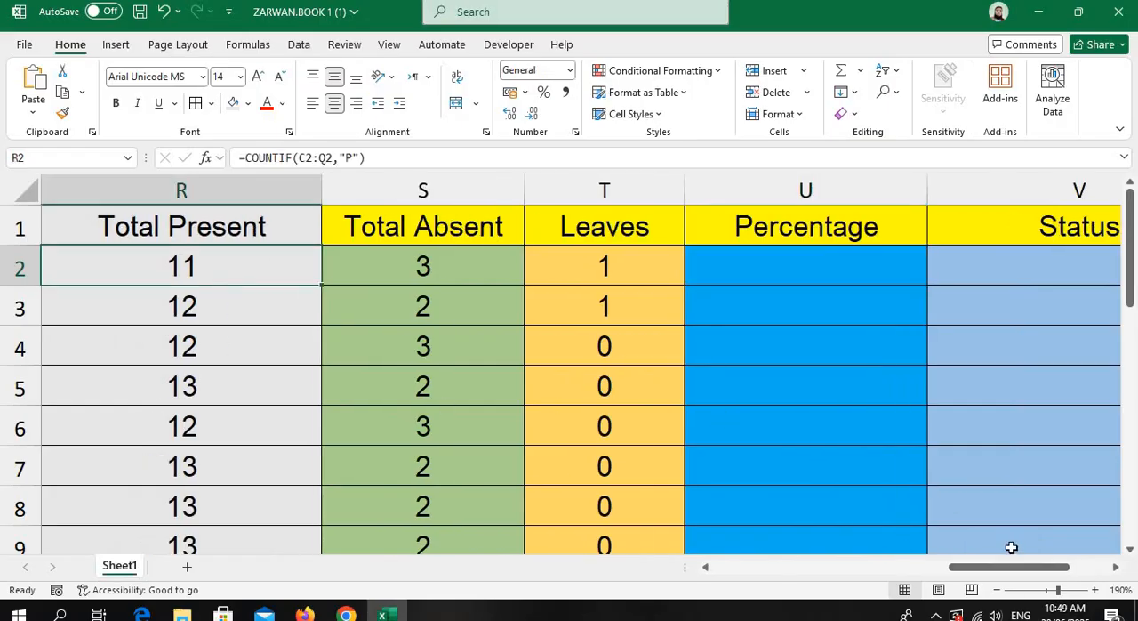
drag(1009, 574, 943, 510)
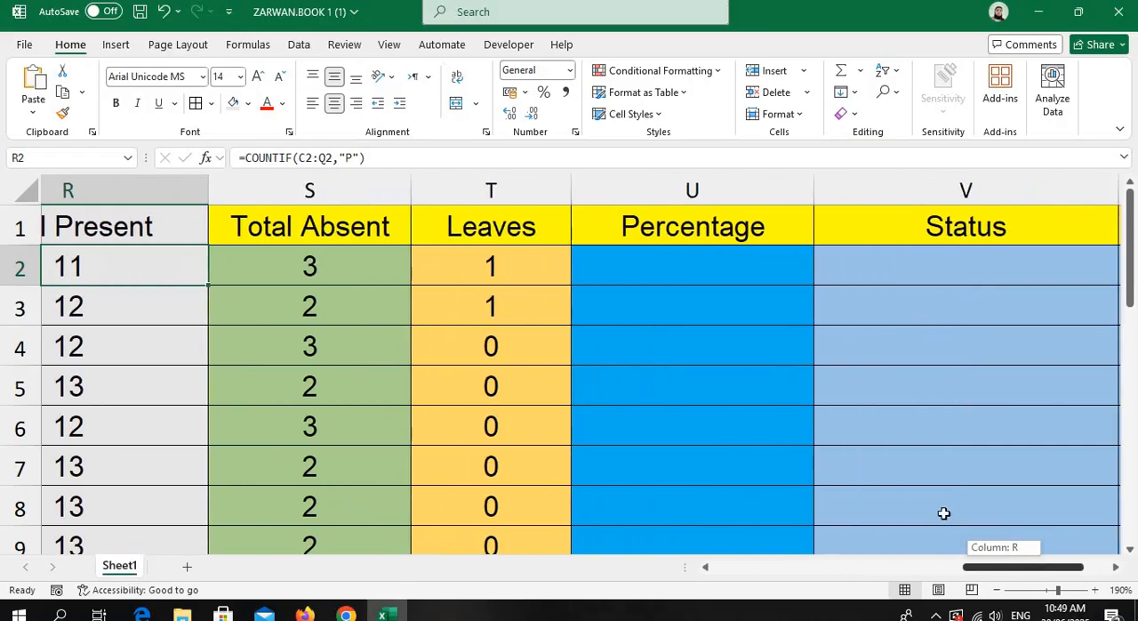
click(630, 279)
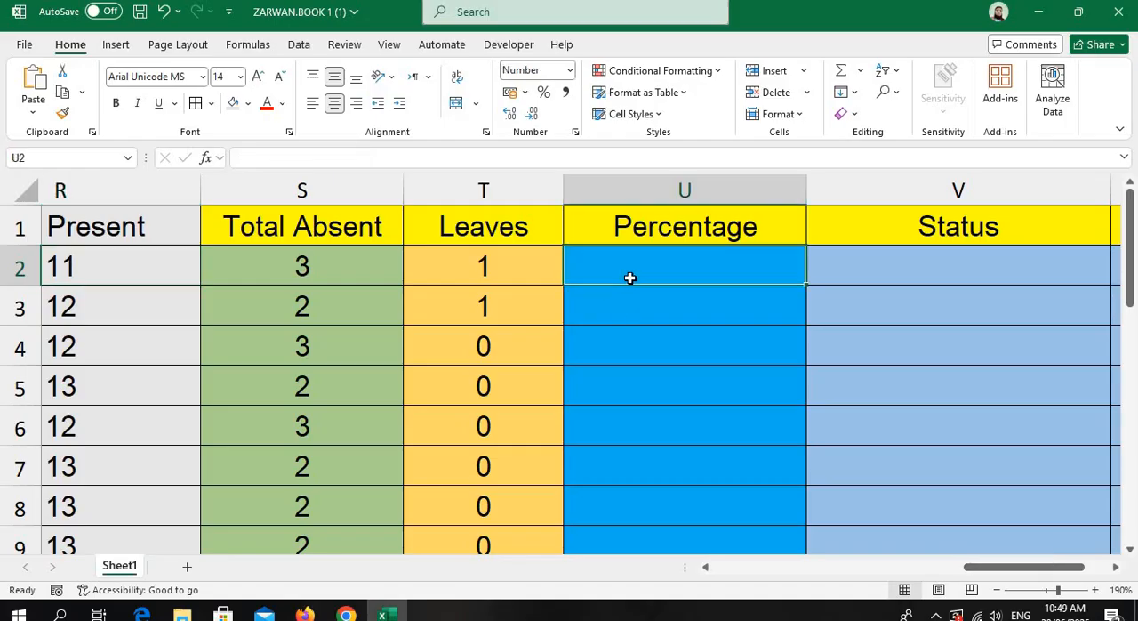
double_click(629, 278)
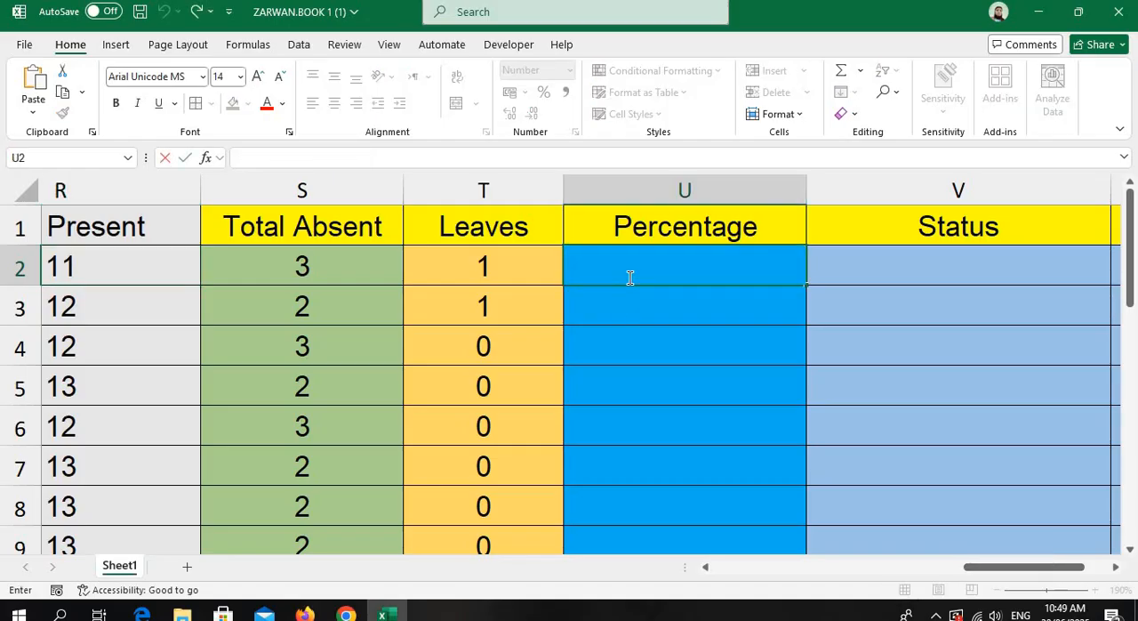
text(=)
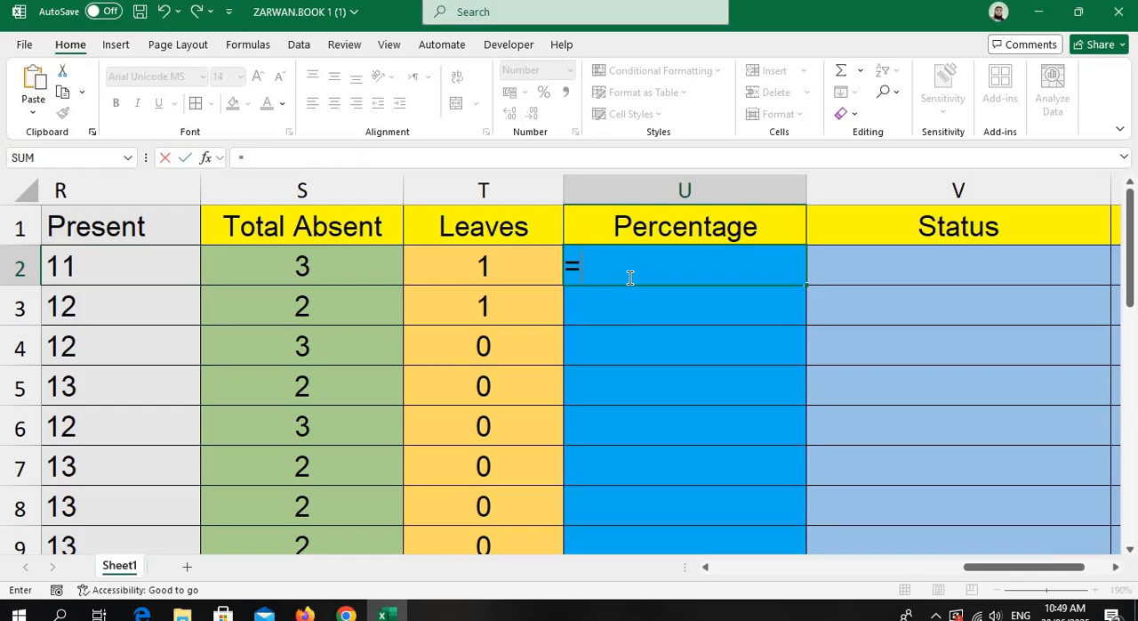
text(R2)
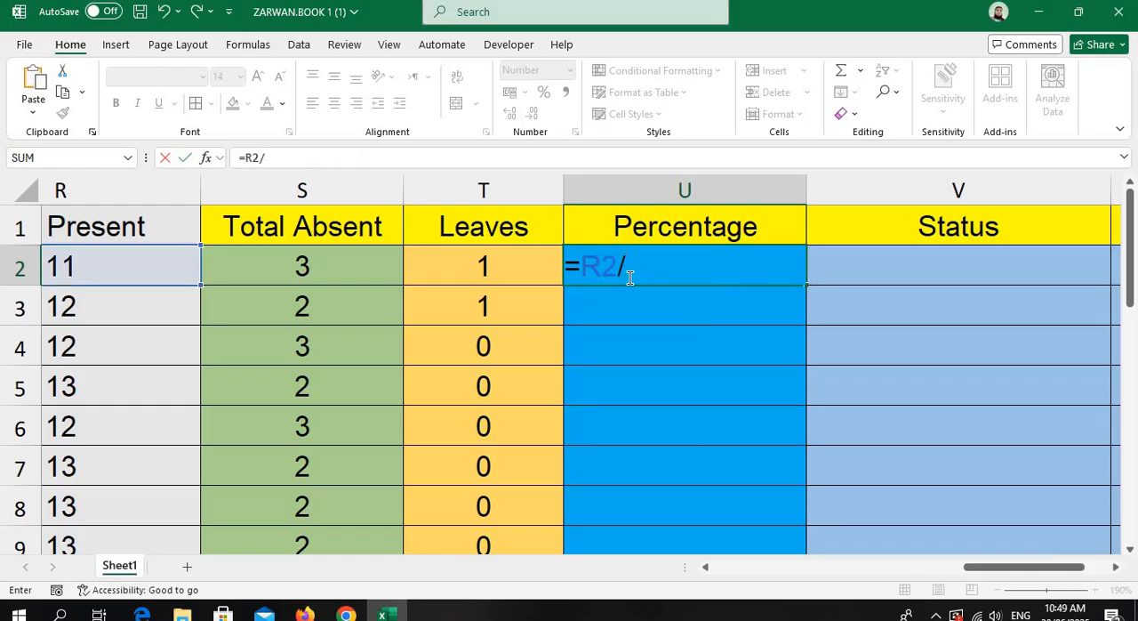
text(/15*100)
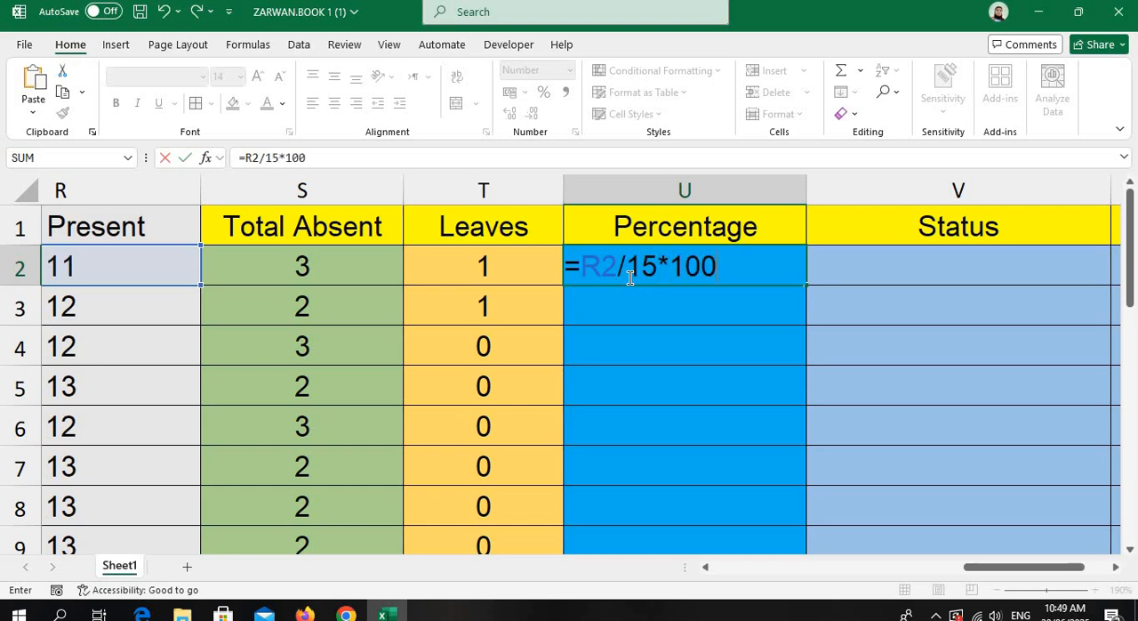
key(Return)
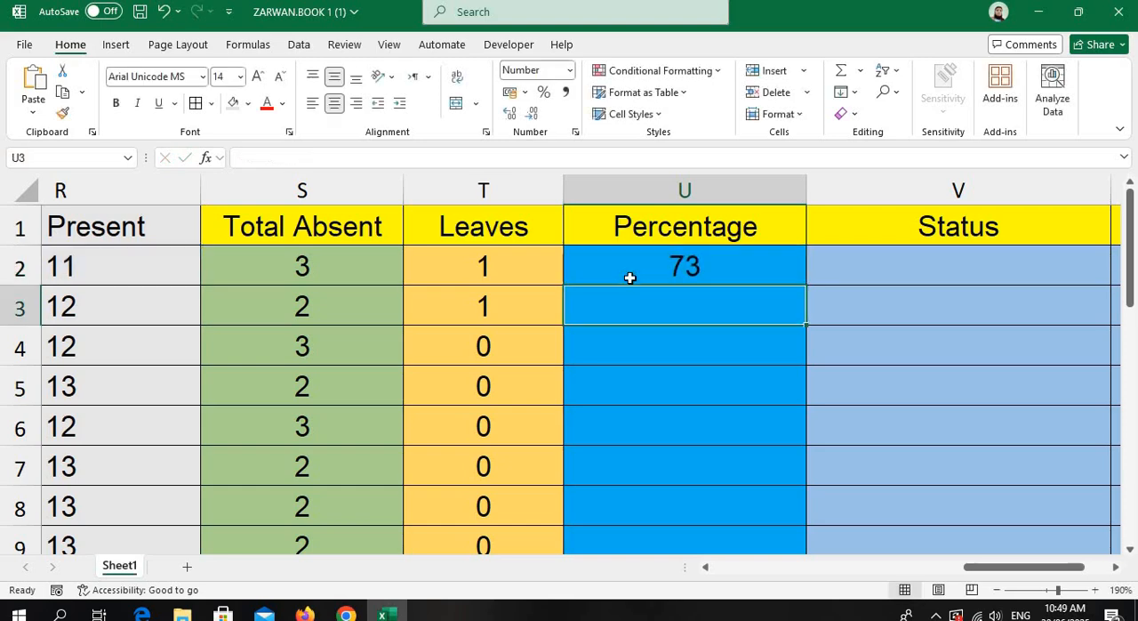
Fill the Percentage formula from U2 down to U22.
click(750, 259)
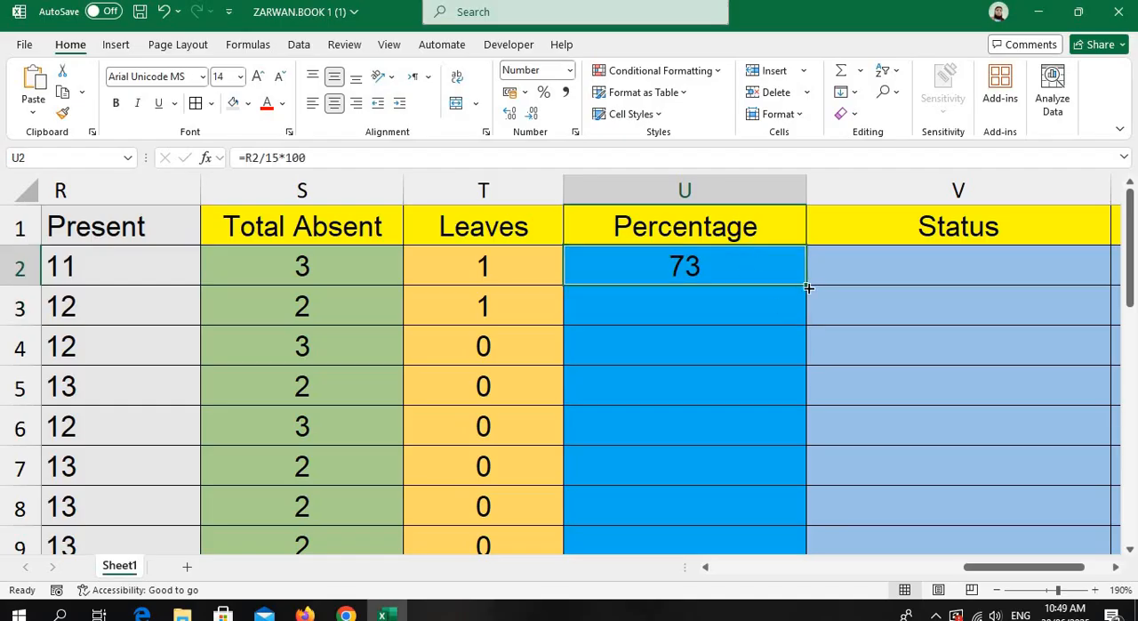
drag(808, 287, 807, 477)
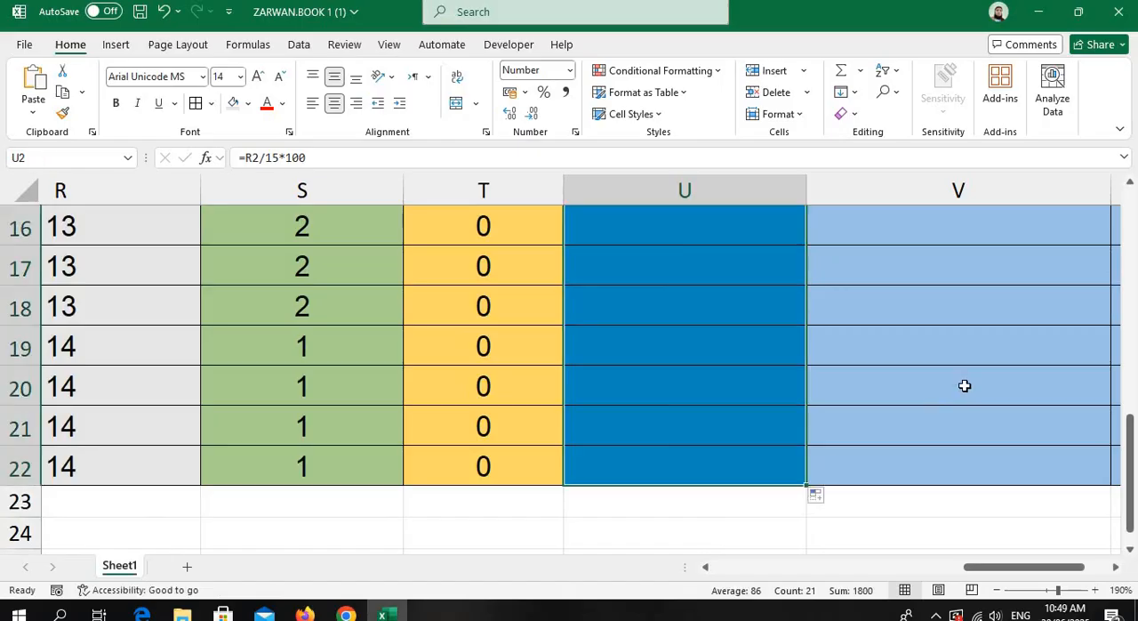
scroll(961, 384, up, 5)
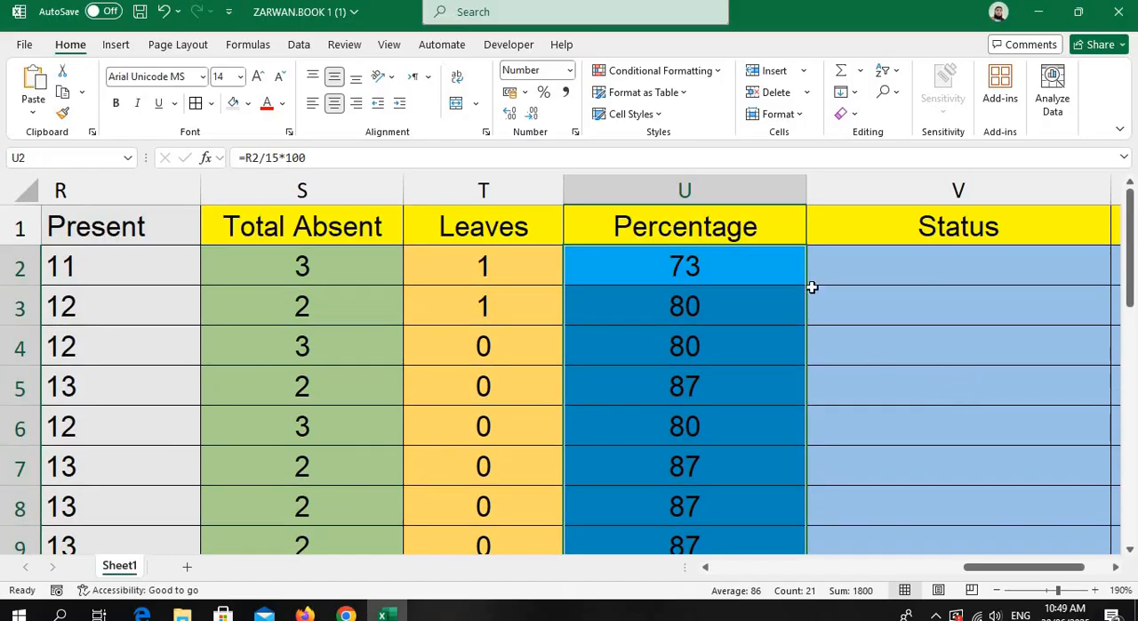
Enter the formula =IF(U2>=75,"Allowed","Not Allowed") in V2, the first cell under Status.
click(920, 273)
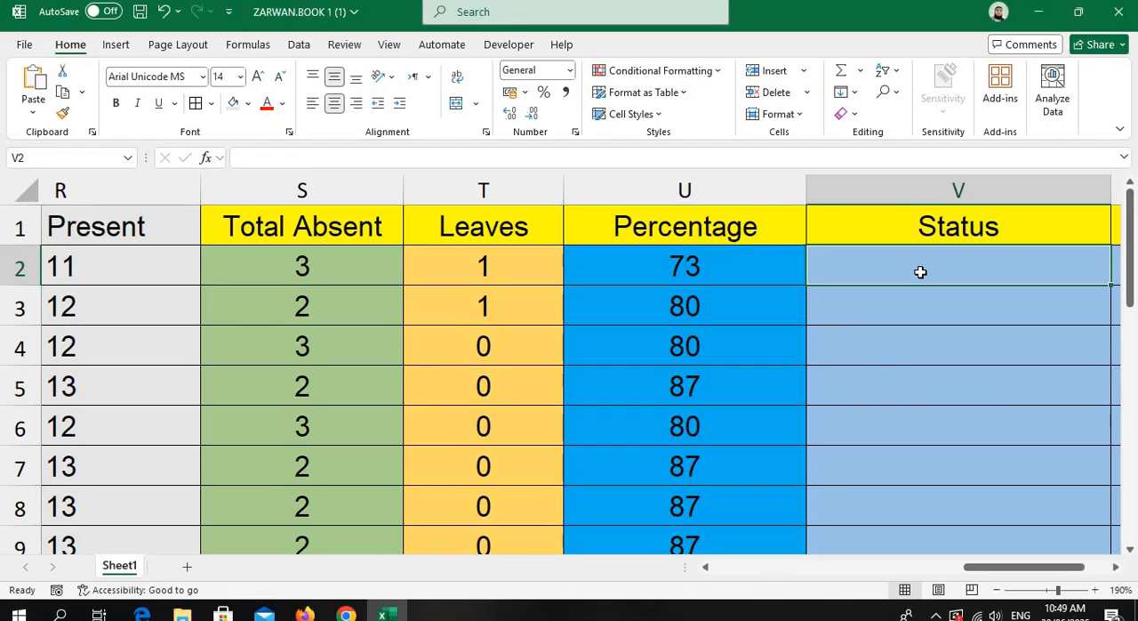
text(=)
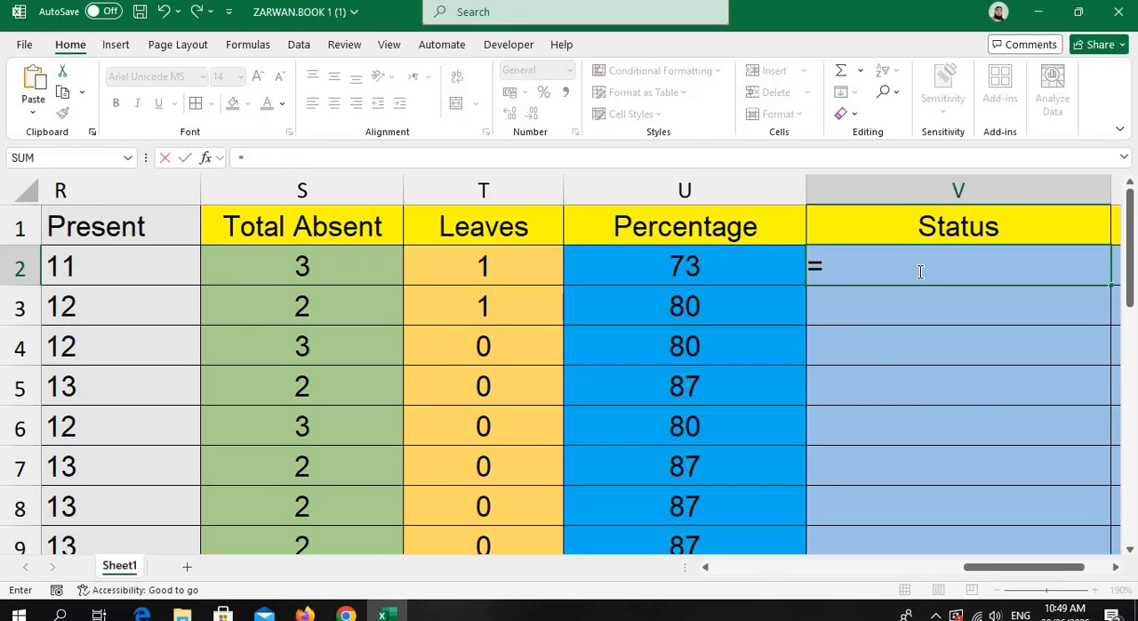
text(if()
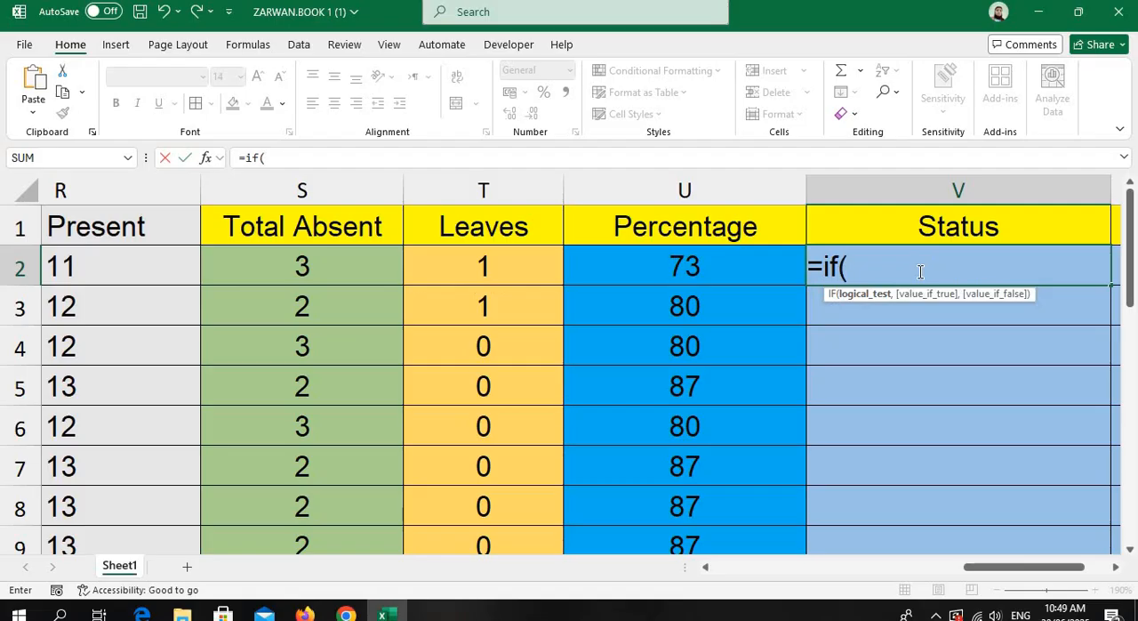
click(717, 267)
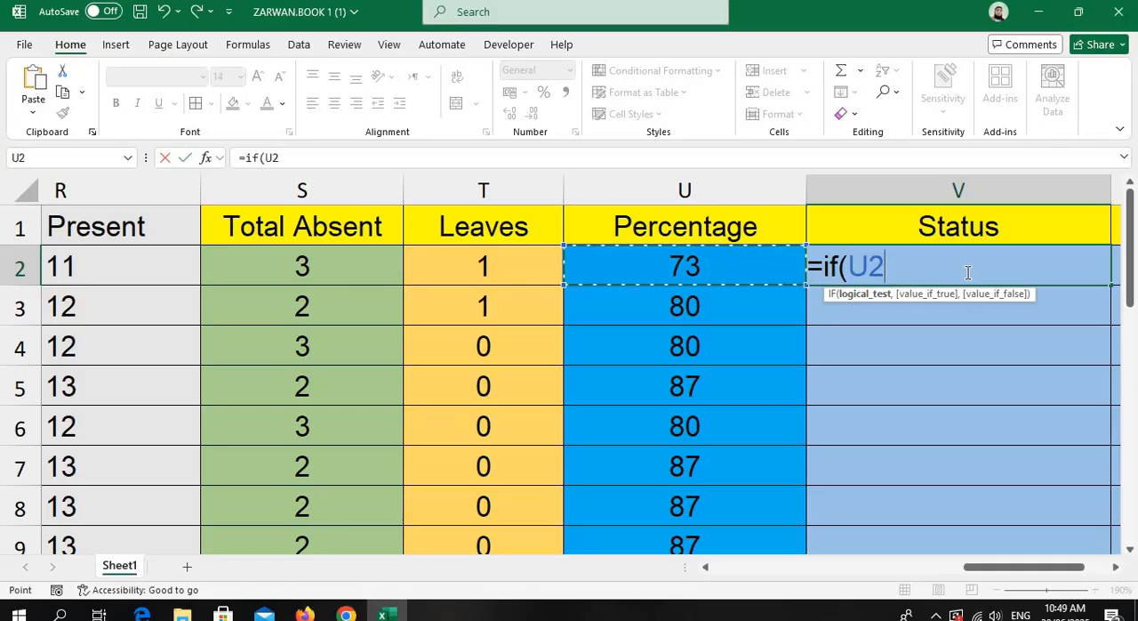
text(>=)
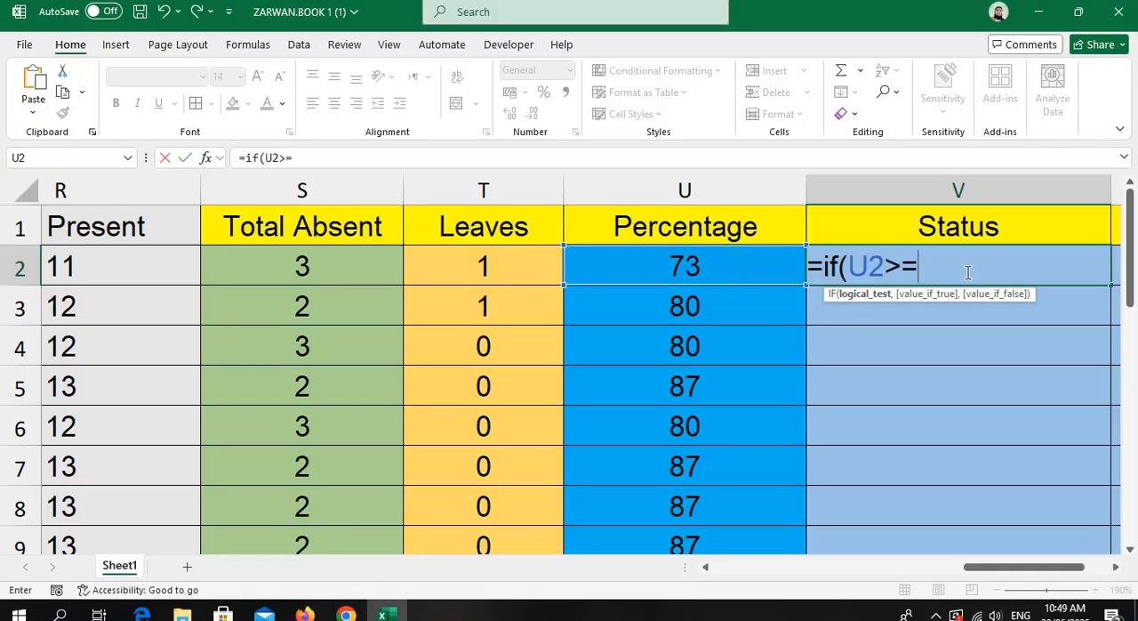
text(75,)
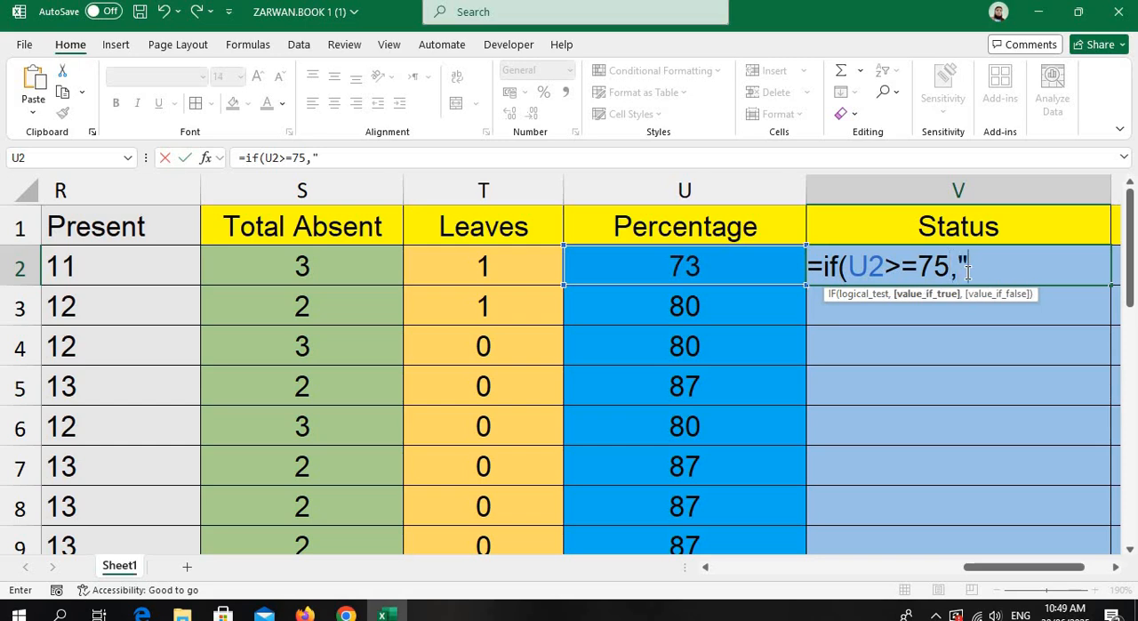
text("Allowe)
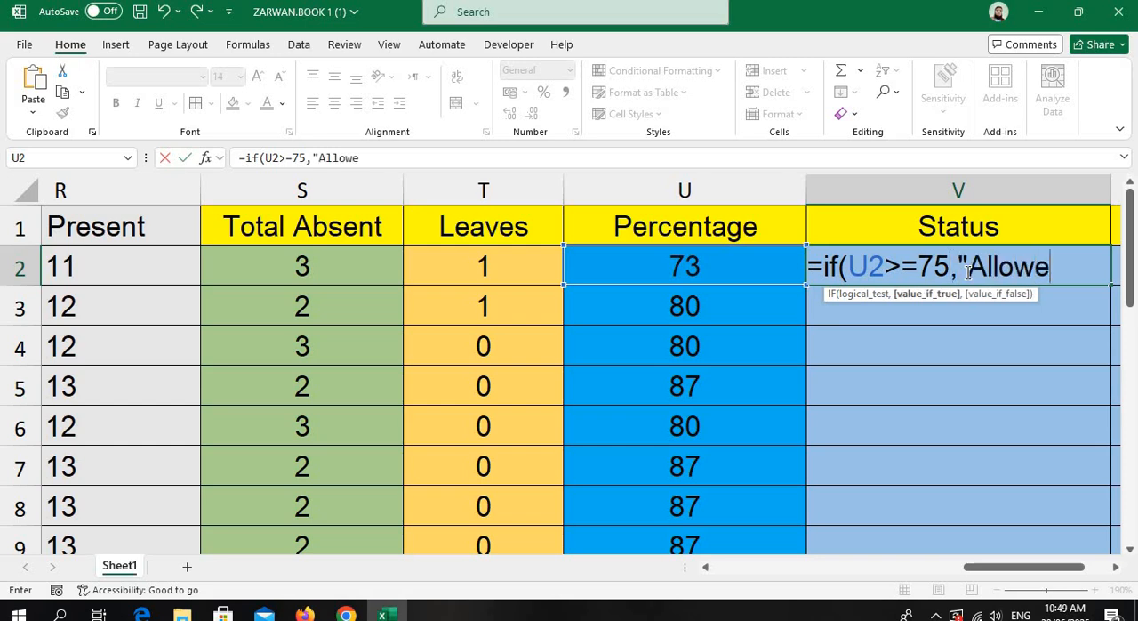
text(d",)
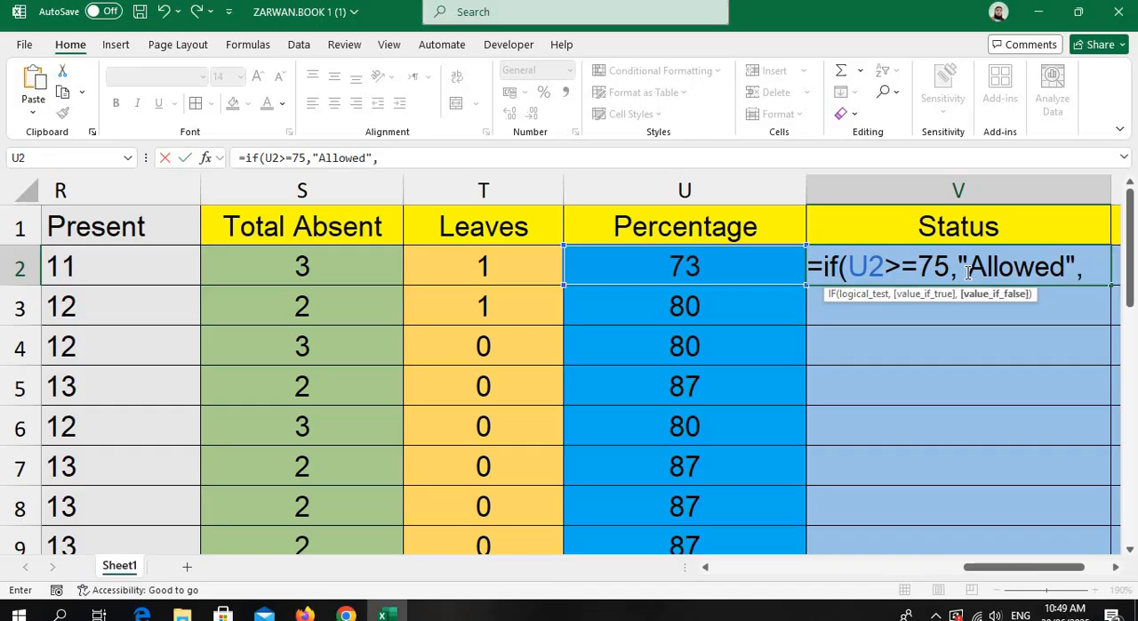
text("No)
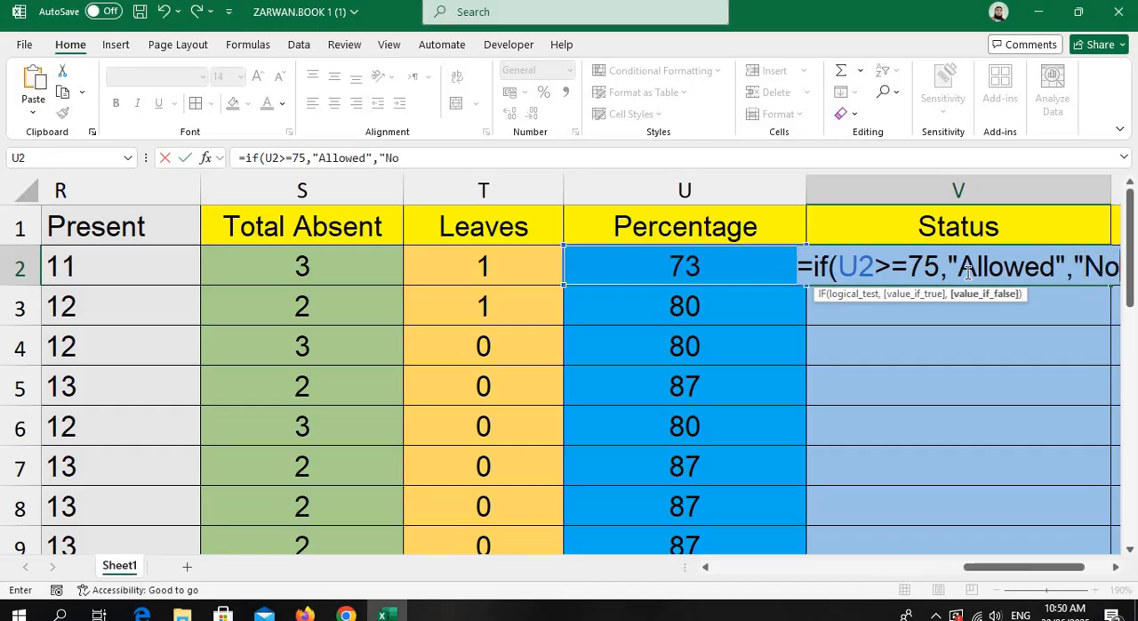
text(t Allow)
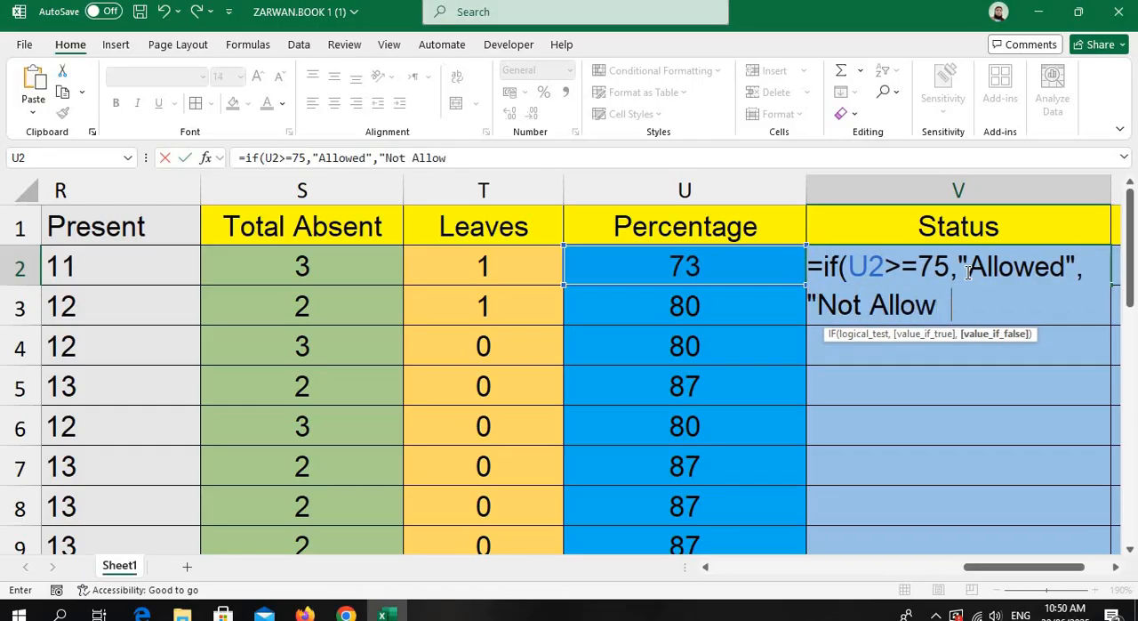
text(ed"))
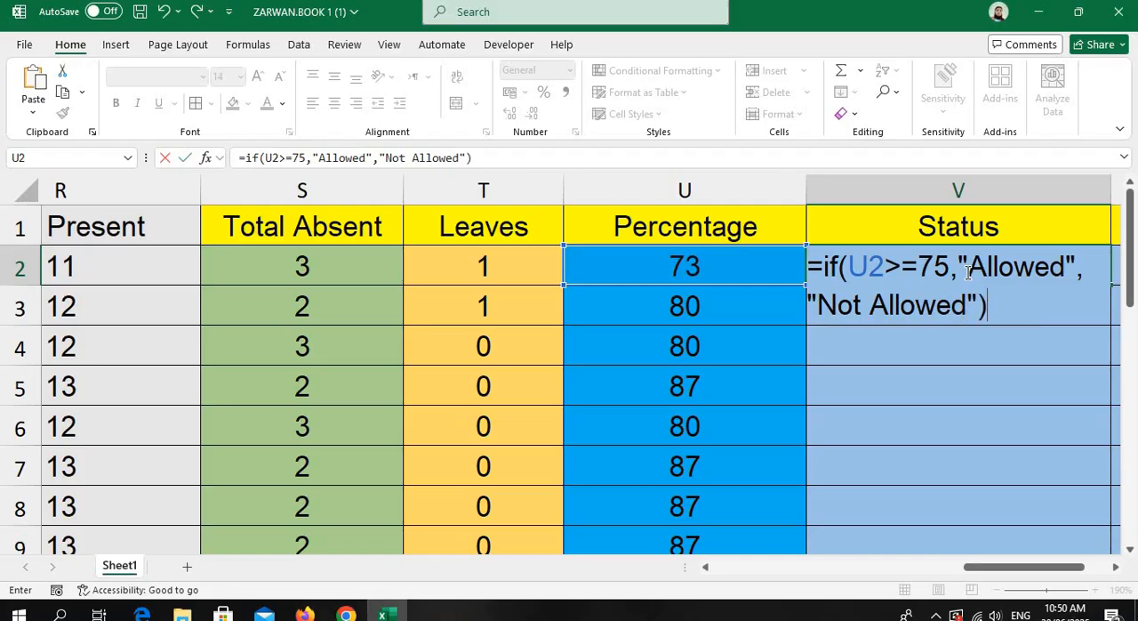
key(Return)
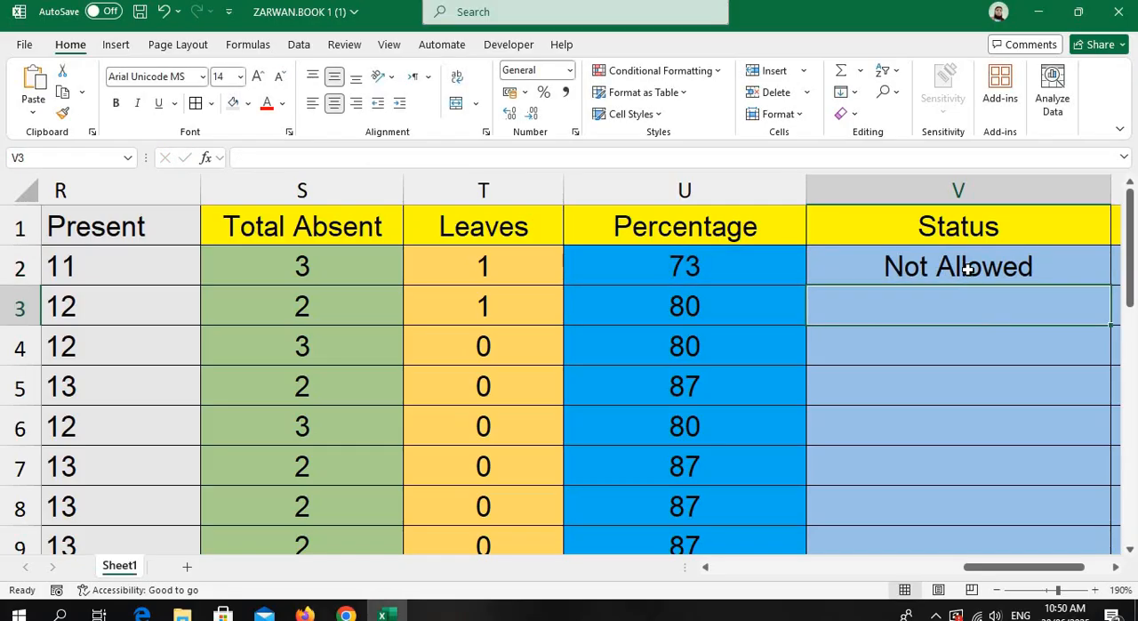
Fill the Status formula from V2 down to V22.
click(967, 269)
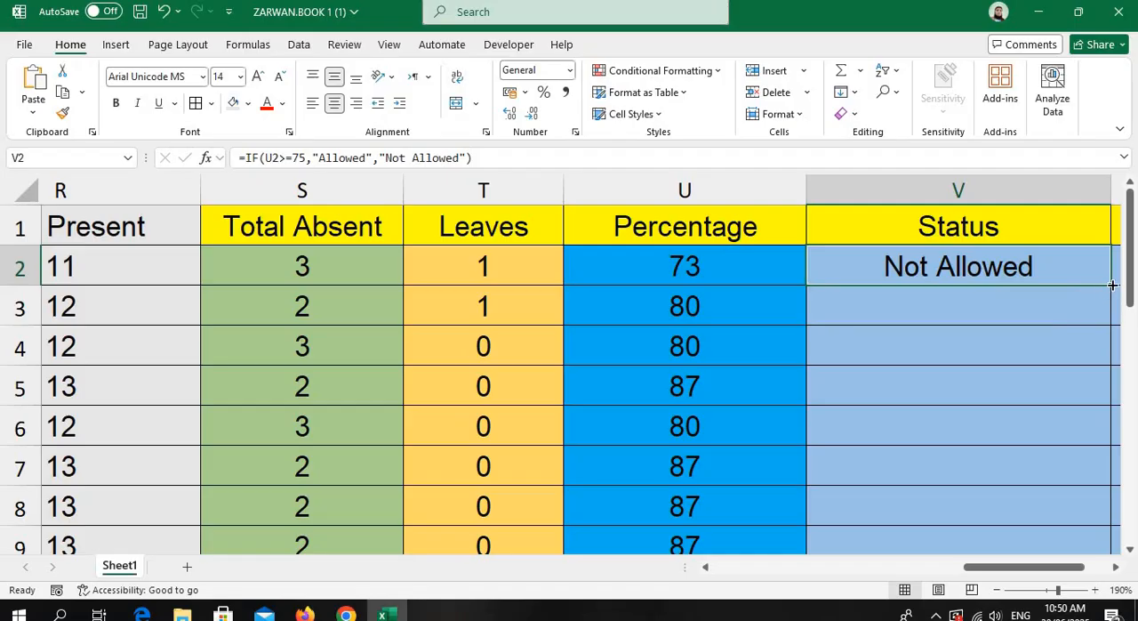
drag(1110, 285, 1037, 469)
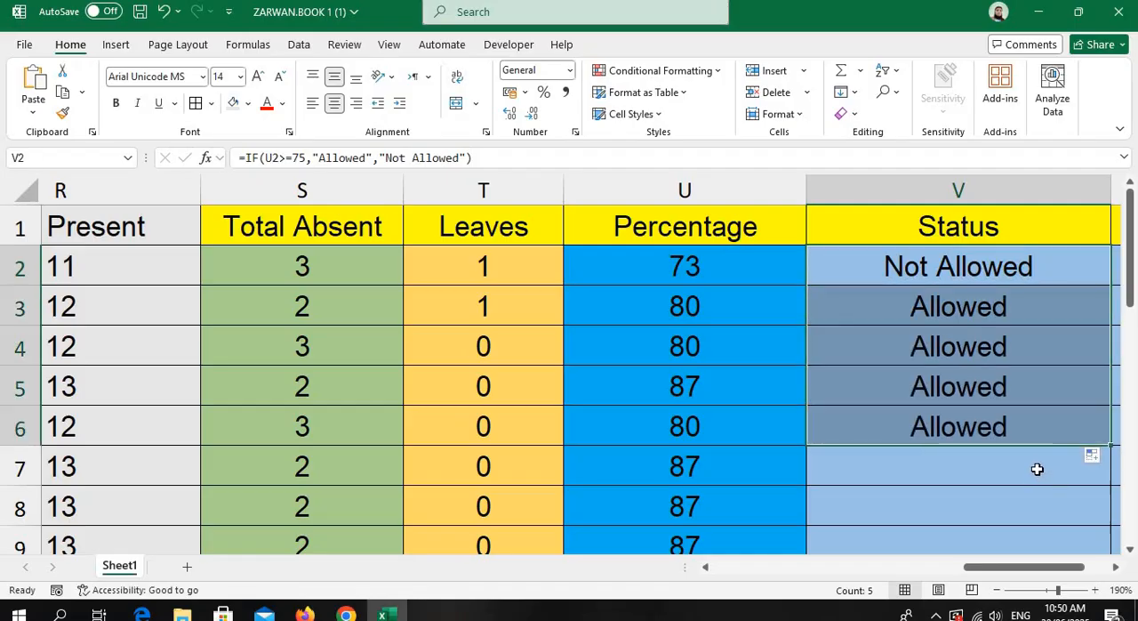
drag(1076, 567, 1100, 566)
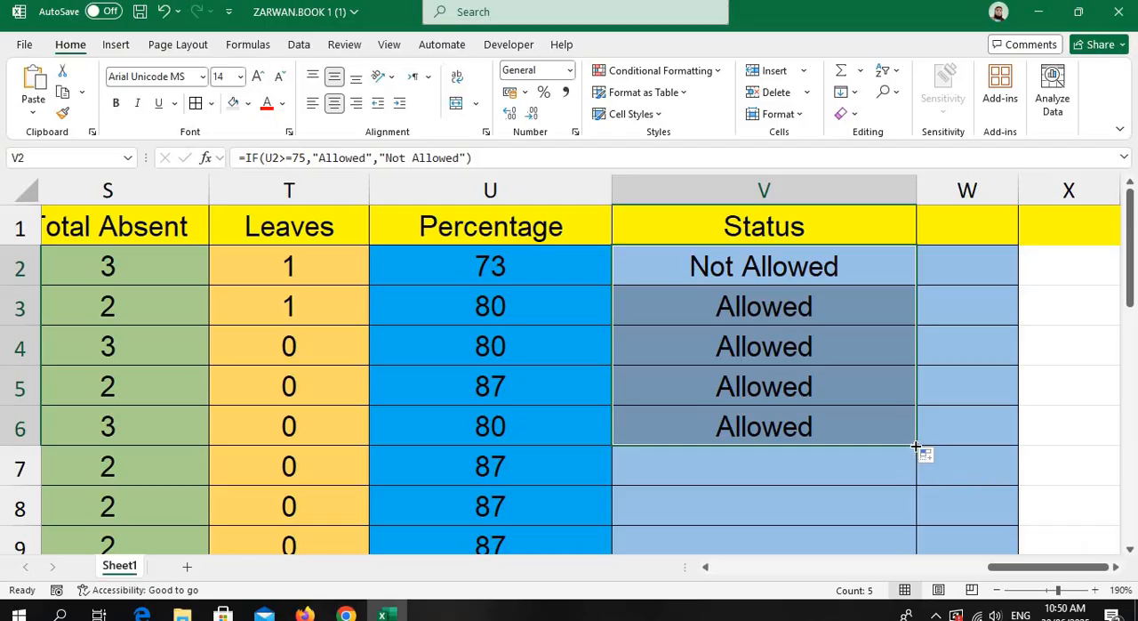
drag(916, 446, 900, 484)
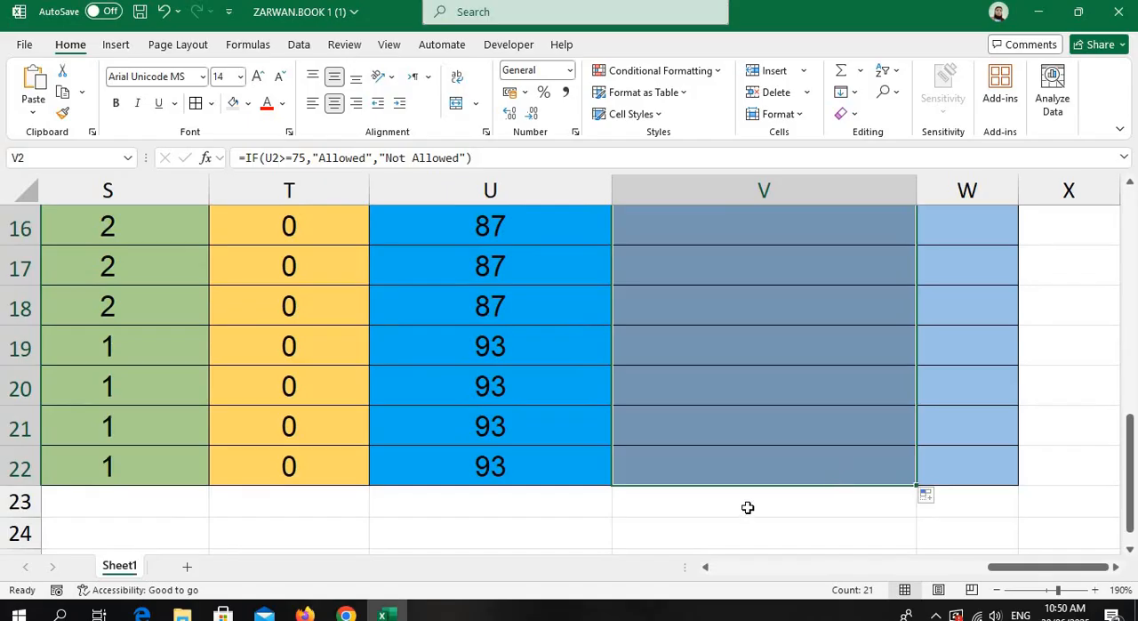
scroll(749, 502, up, 3)
scroll(741, 474, up, 3)
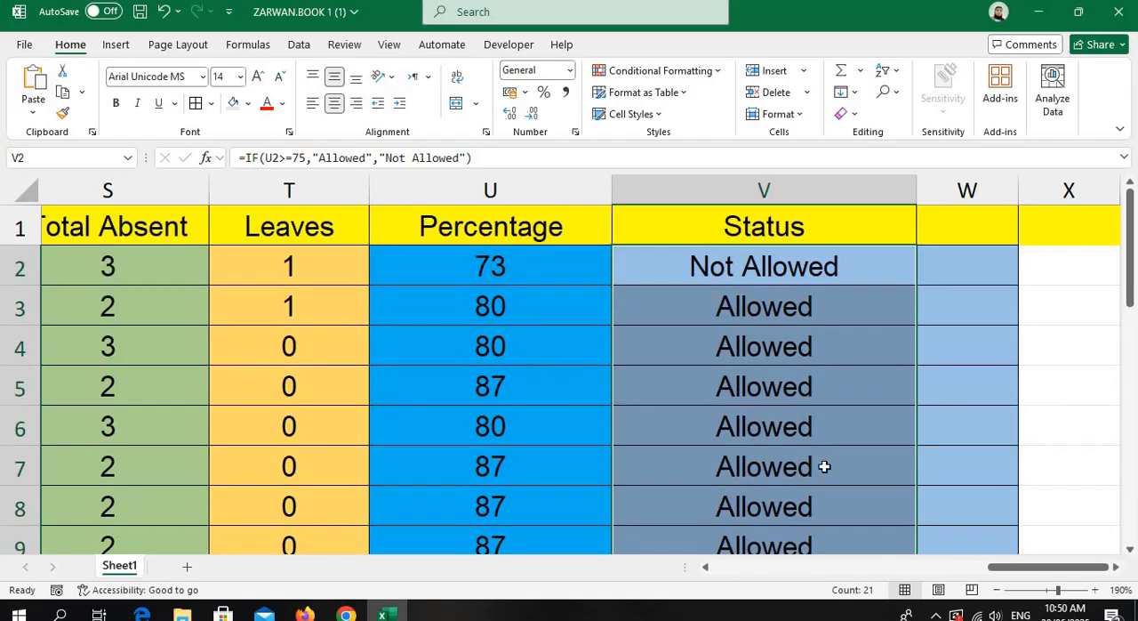
drag(1032, 575, 762, 572)
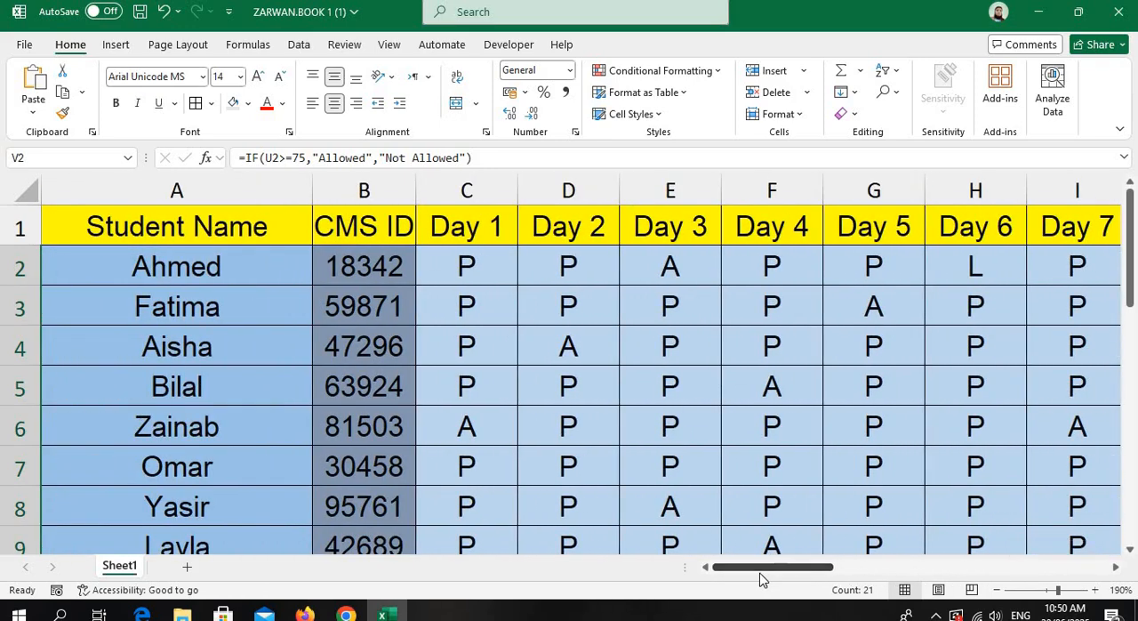